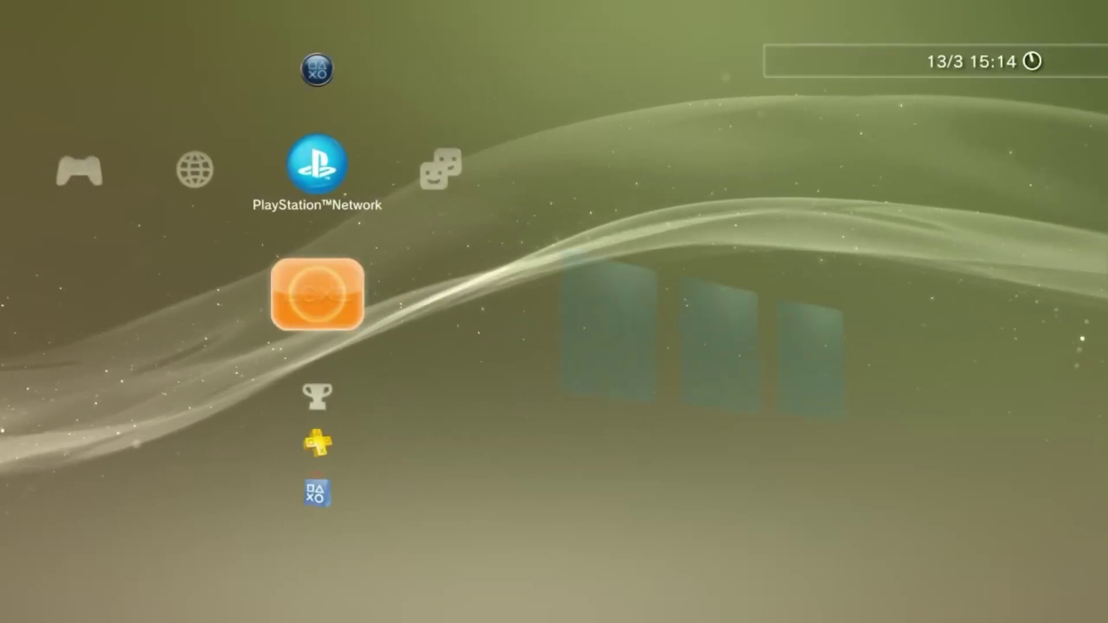
View the HENBrew Store folder in the Game category.
{"action": "key", "text": "Left"}
{"action": "key", "text": "Left"}
{"action": "key", "text": "Left"}
{"action": "key", "text": "Left"}
{"action": "key", "text": "Left"}
{"action": "key", "text": "Left"}
{"action": "key", "text": "Left"}
{"action": "key", "text": "Right"}
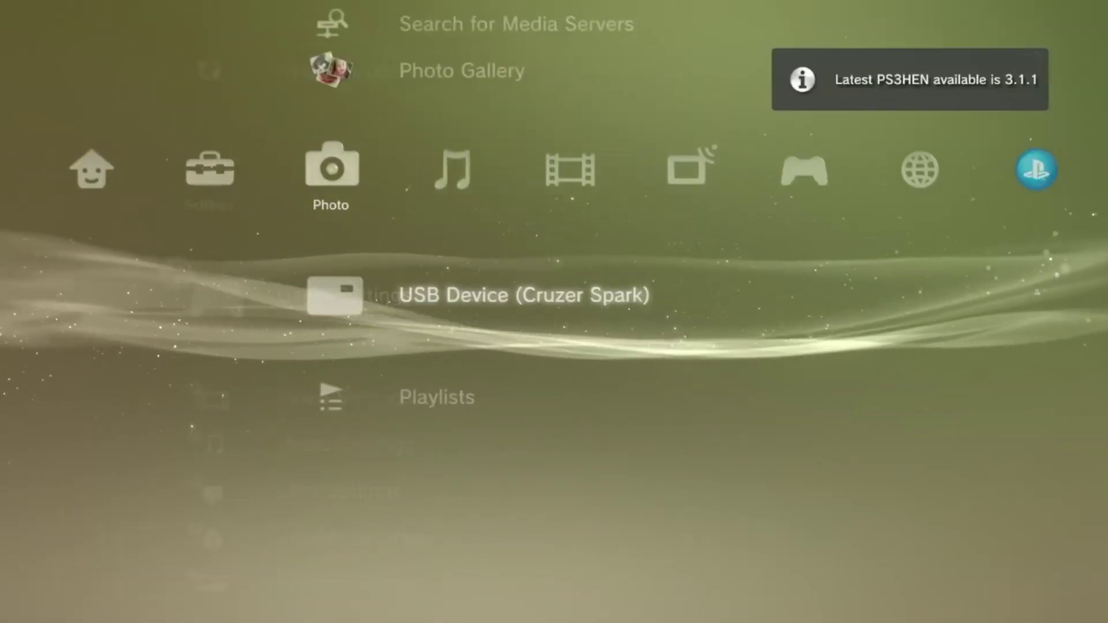
{"action": "key", "text": "Right"}
{"action": "key", "text": "Right"}
{"action": "key", "text": "Right"}
{"action": "key", "text": "Right"}
{"action": "key", "text": "Right"}
{"action": "key", "text": "Left"}
{"action": "key", "text": "Down"}
{"action": "key", "text": "Down"}
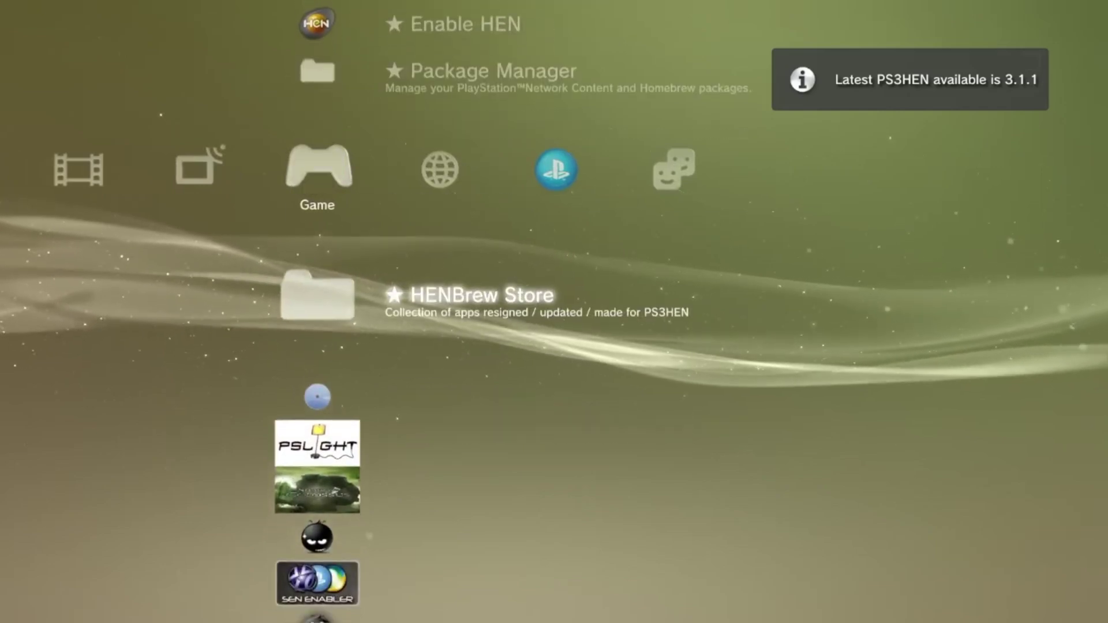
{"action": "key", "text": "Return"}
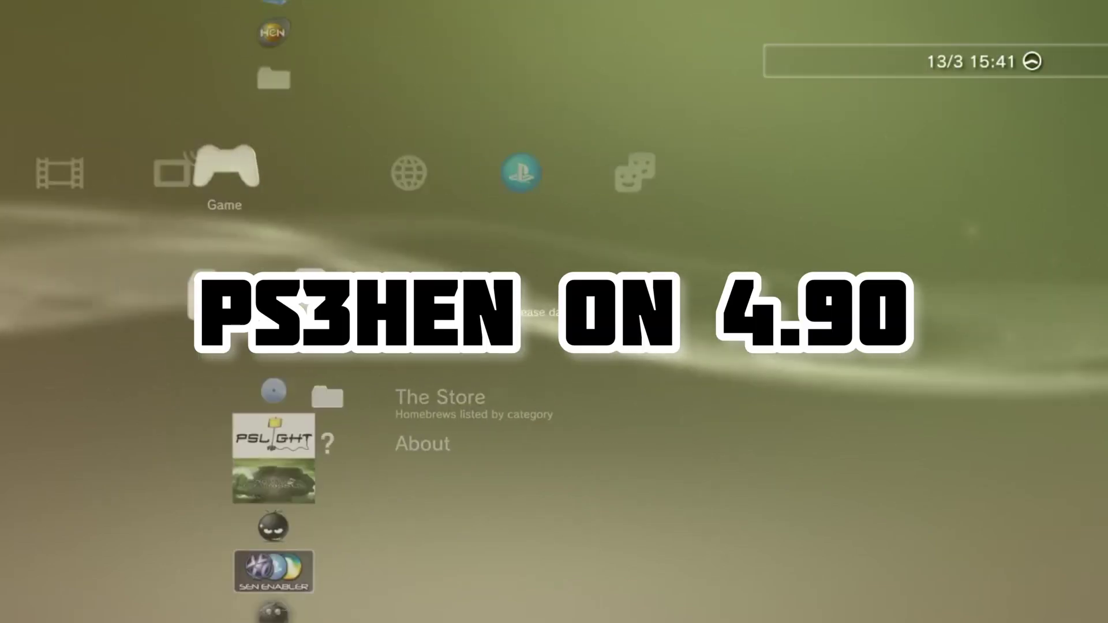
{"action": "key", "text": "Escape"}
View System Information under System Settings to check the installed system software version.
{"action": "key", "text": "Left"}
{"action": "key", "text": "Left"}
{"action": "key", "text": "Left"}
{"action": "key", "text": "Left"}
{"action": "key", "text": "Left"}
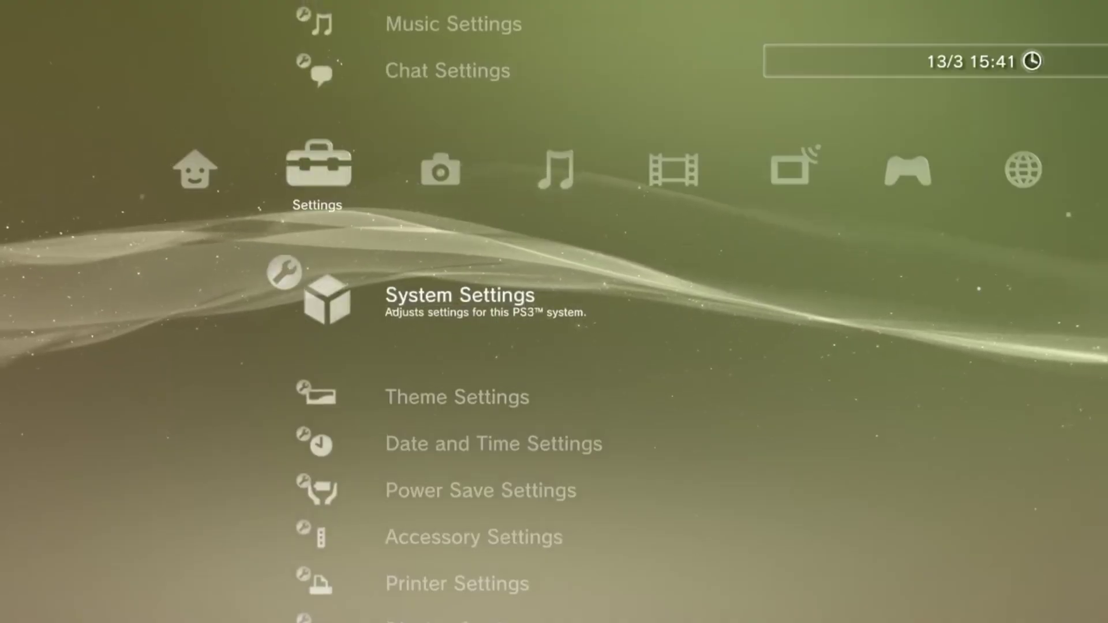
{"action": "key", "text": "Return"}
{"action": "key", "text": "Down"}
{"action": "key", "text": "Down"}
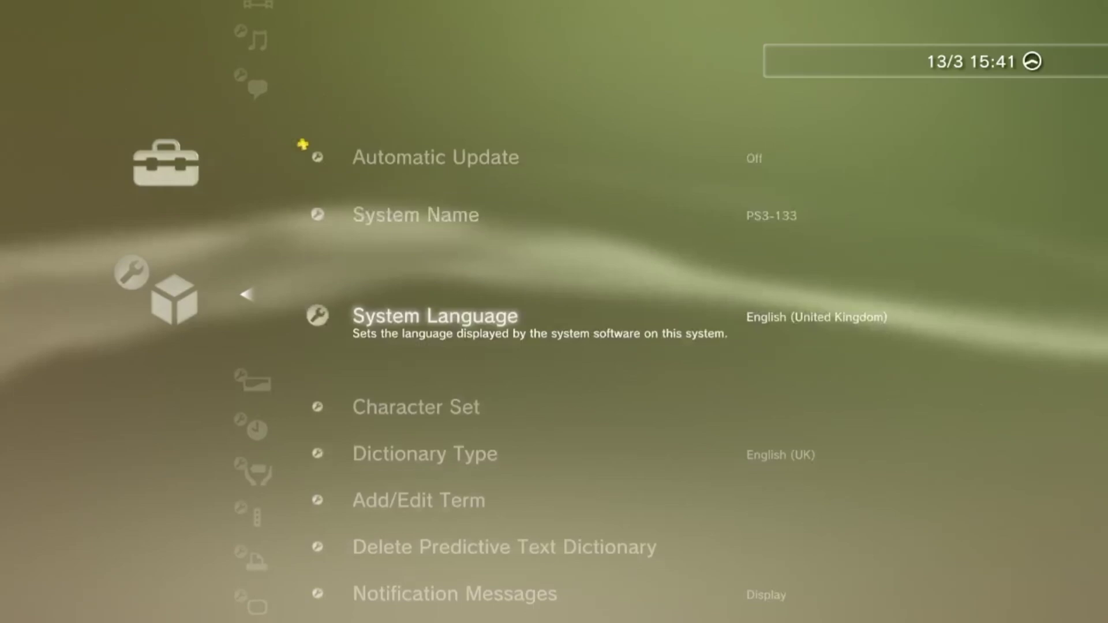
{"action": "key", "text": "Down"}
{"action": "key", "text": "Down"}
{"action": "key", "text": "Down"}
{"action": "key", "text": "Down"}
{"action": "key", "text": "Down"}
{"action": "key", "text": "Down"}
{"action": "key", "text": "Down"}
{"action": "key", "text": "Down"}
{"action": "key", "text": "Down"}
{"action": "key", "text": "Down"}
{"action": "key", "text": "Down"}
{"action": "key", "text": "Down"}
{"action": "key", "text": "Down"}
{"action": "key", "text": "Down"}
{"action": "key", "text": "Down"}
{"action": "key", "text": "Down"}
{"action": "key", "text": "Down"}
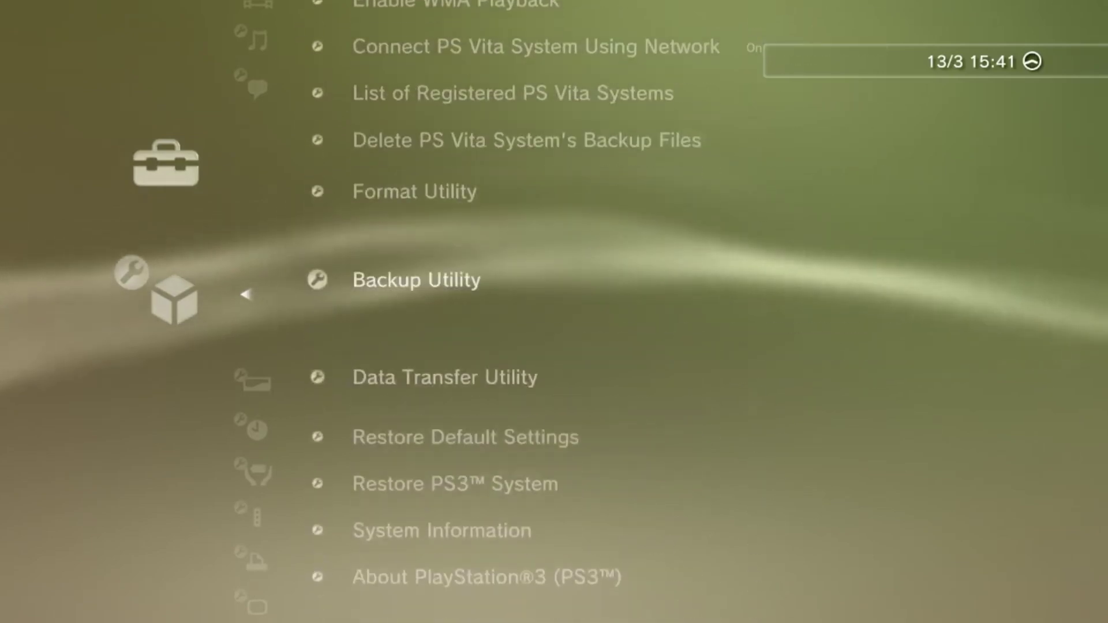
{"action": "key", "text": "Down"}
{"action": "key", "text": "Down"}
{"action": "key", "text": "Down"}
{"action": "key", "text": "Down"}
{"action": "key", "text": "Down"}
{"action": "key", "text": "Up"}
{"action": "key", "text": "Return"}
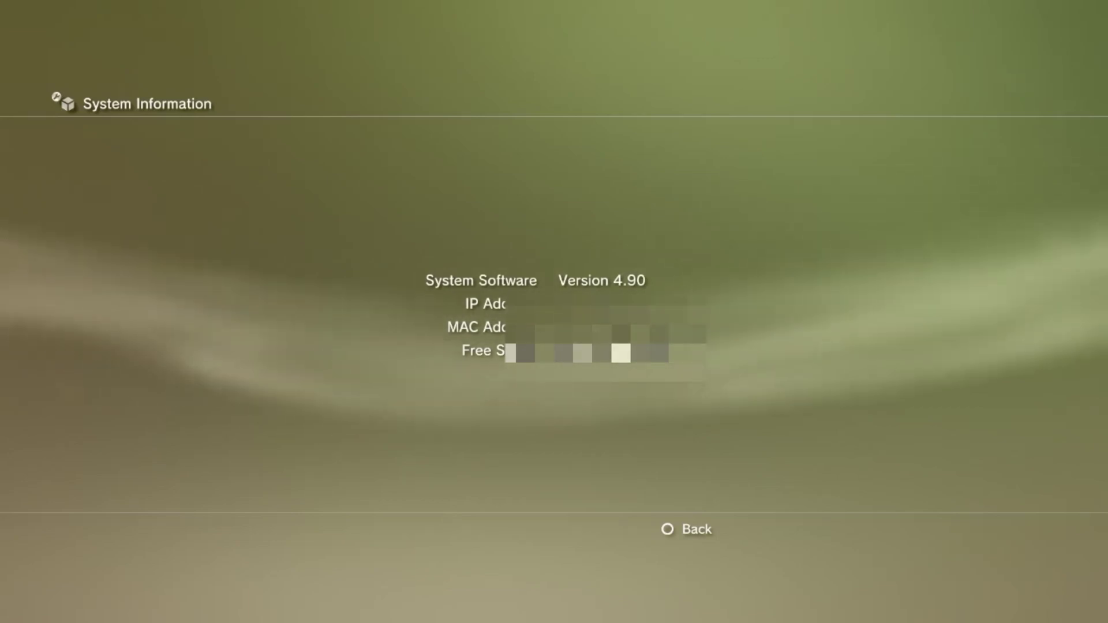
{"action": "key", "text": "Escape"}
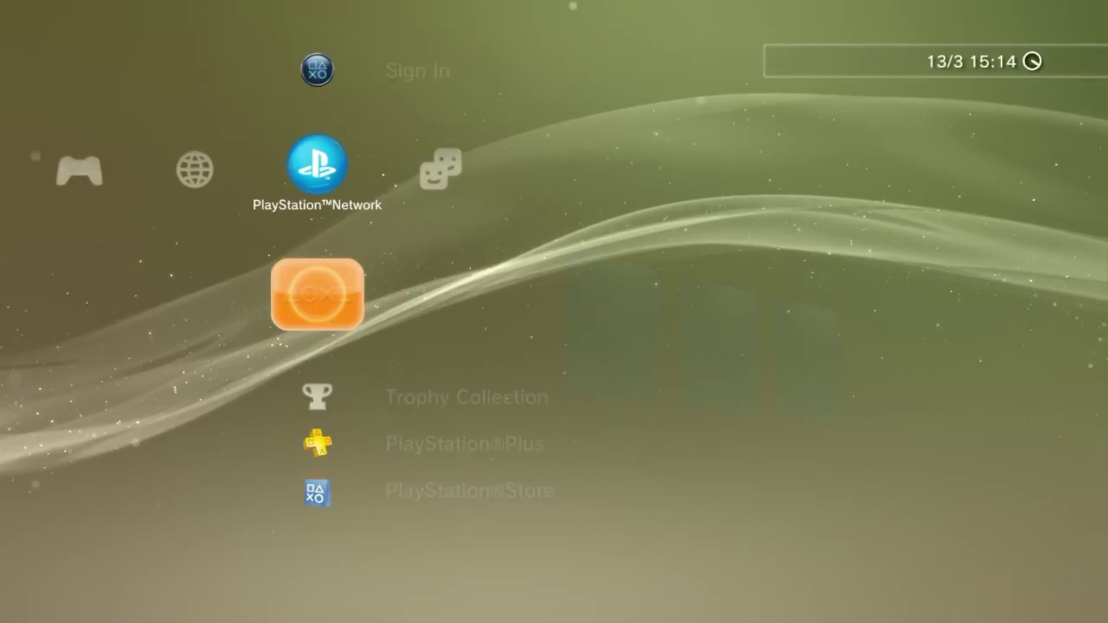
Run System Update via Storage Media and accept the 4.90.1 HFW update data on the USB device.
{"action": "key", "text": "Left"}
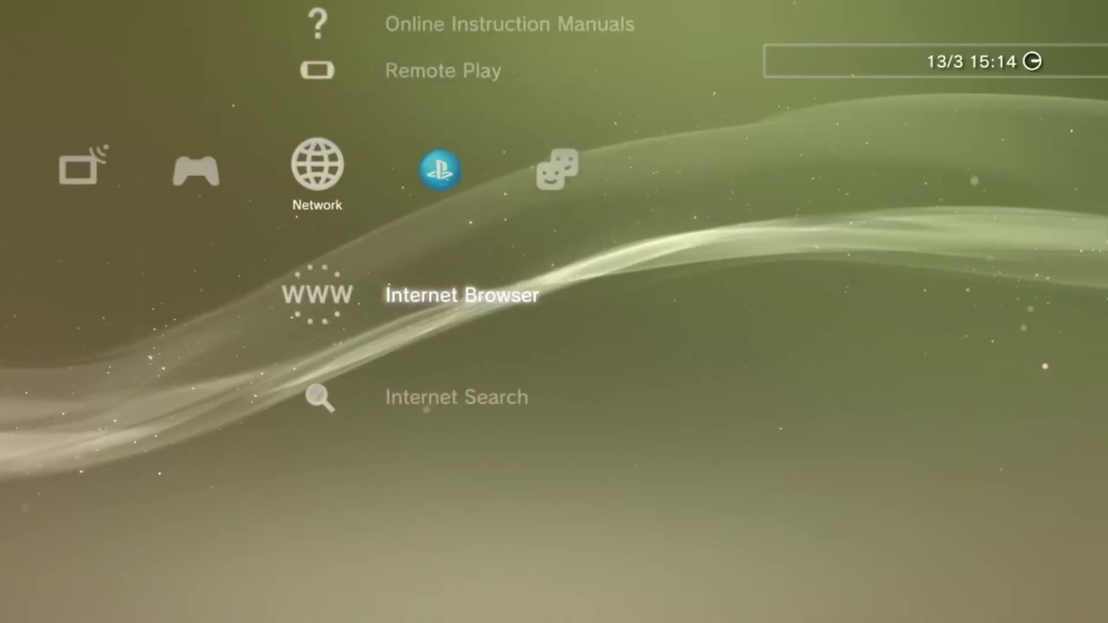
{"action": "key", "text": "Left"}
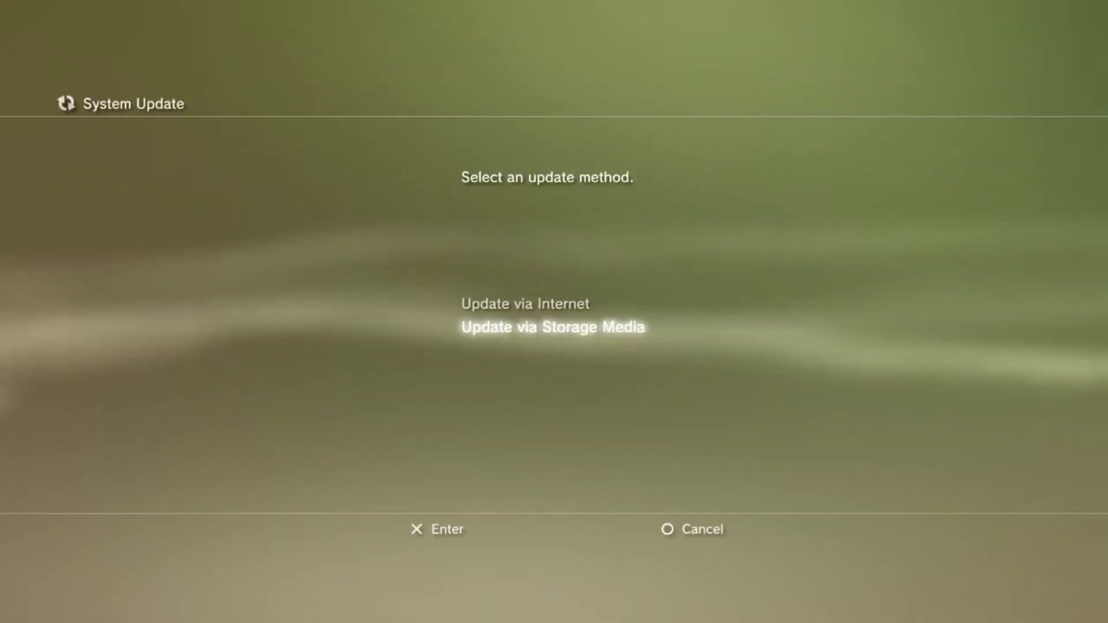
{"action": "key", "text": "Return"}
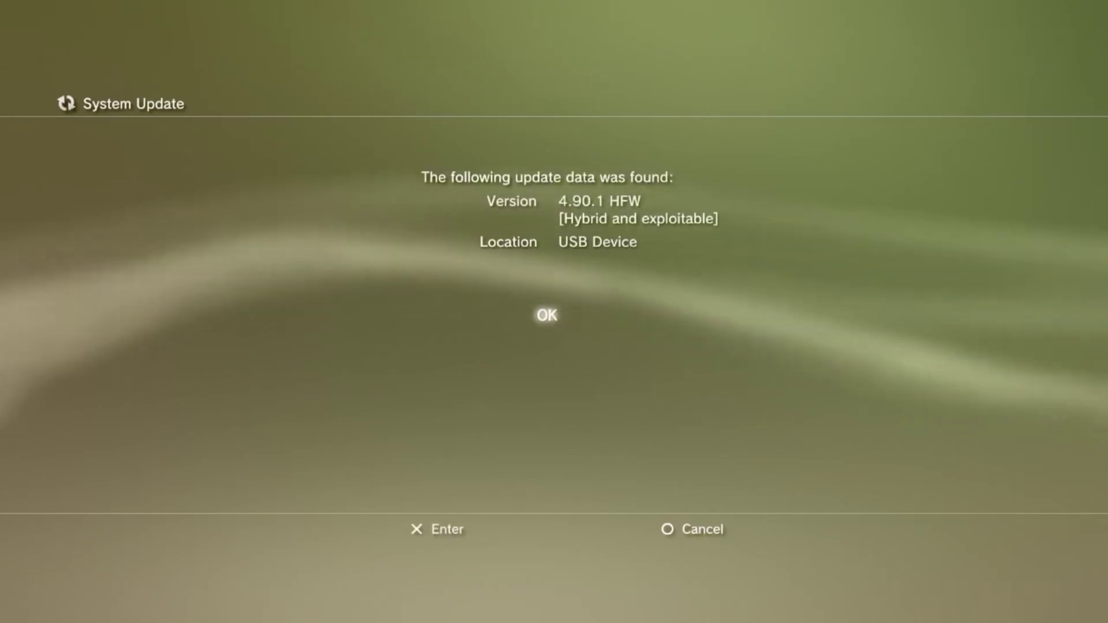
{"action": "key", "text": "Return"}
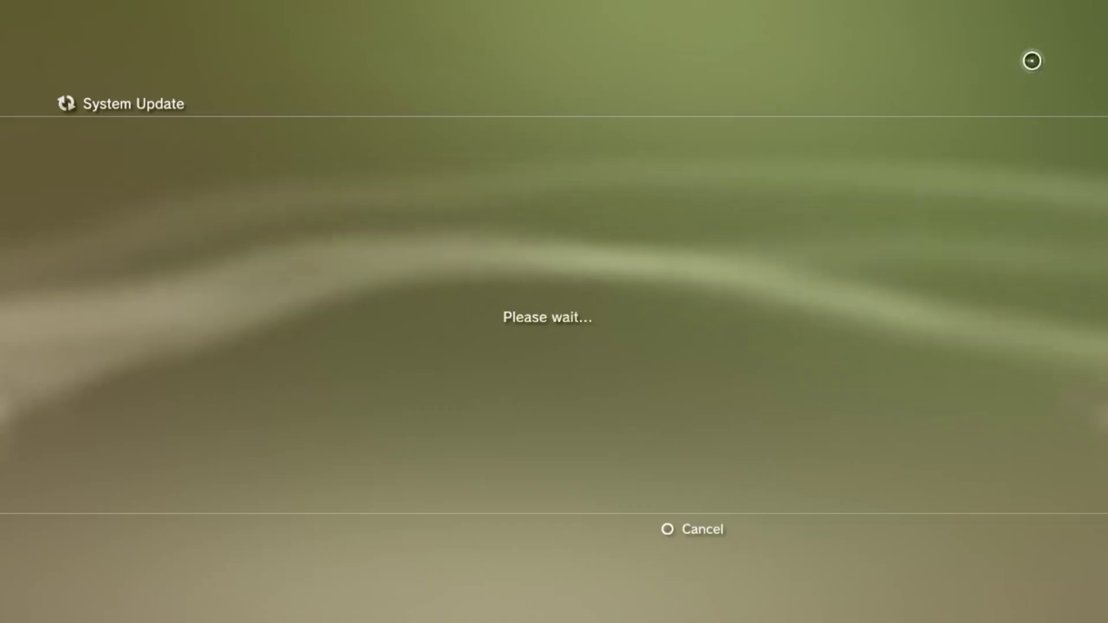
Accept the system update's User Agreement and start the 4.90.1 HFW update.
{"action": "key", "text": "Right"}
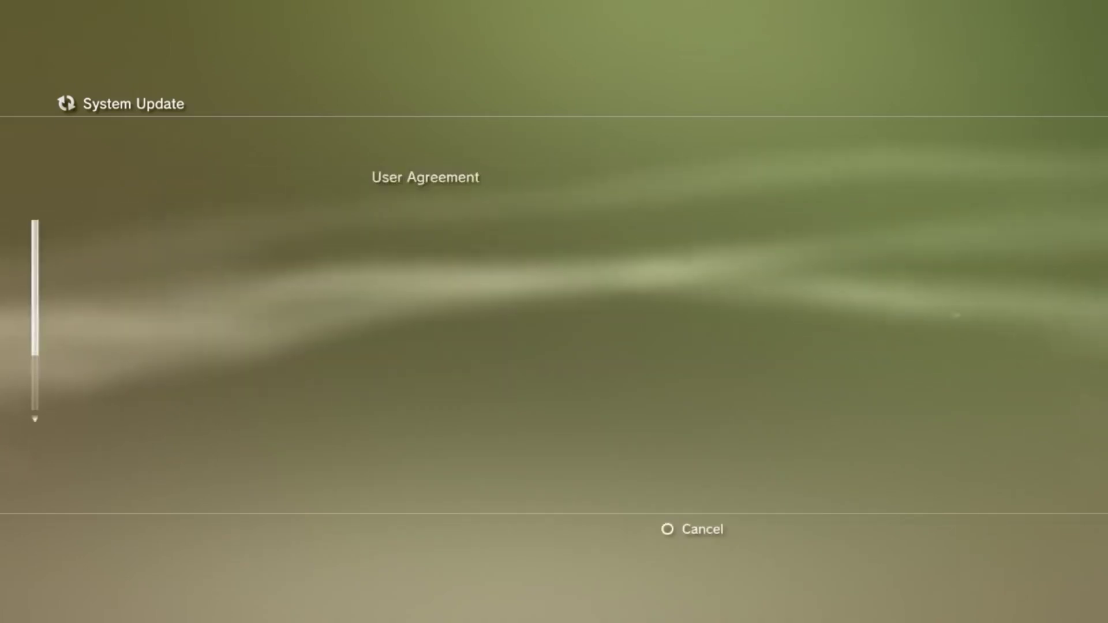
{"action": "key", "text": "Down"}
{"action": "key", "text": "Return"}
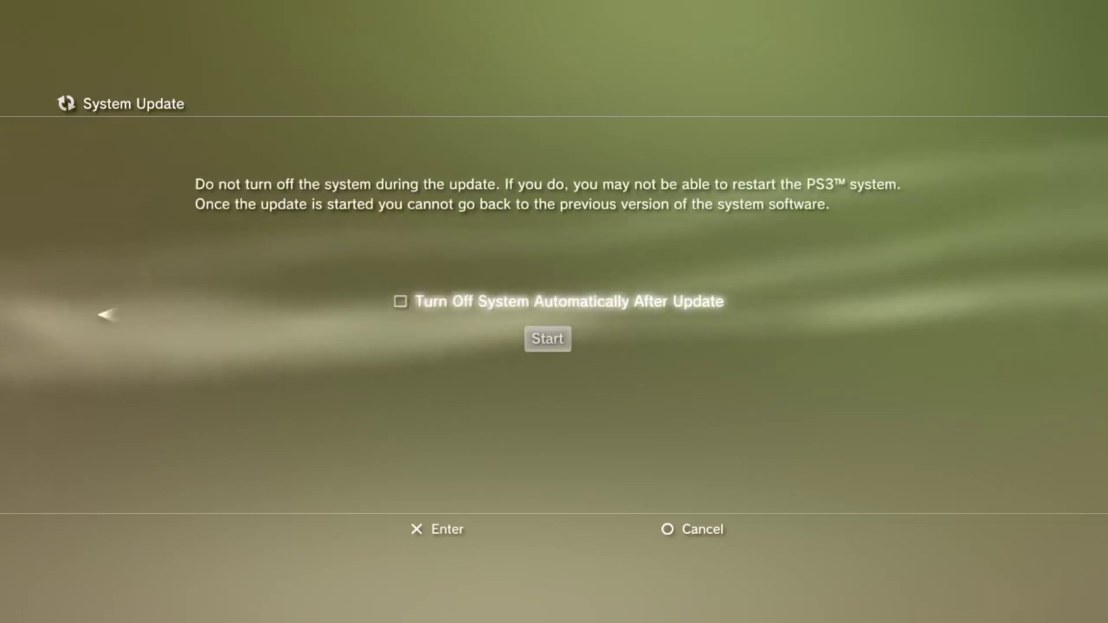
{"action": "key", "text": "Return"}
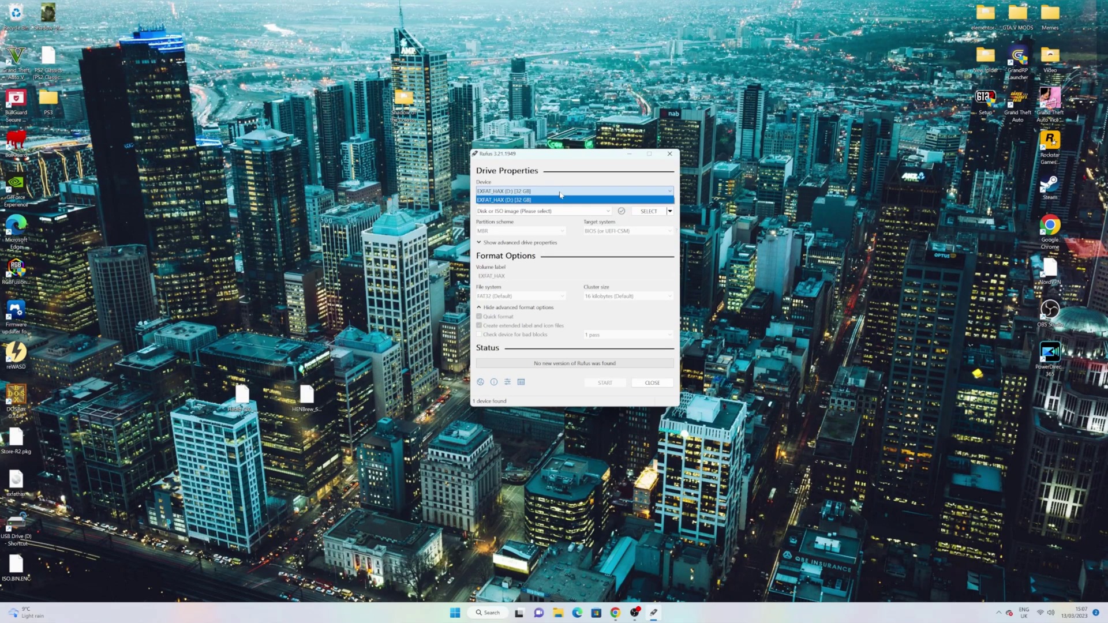
Switch to Rufus and set the USB drive's boot selection to Non bootable and file system to FAT32 (Default).
{"action": "left_click", "coordinate": [546, 212]}
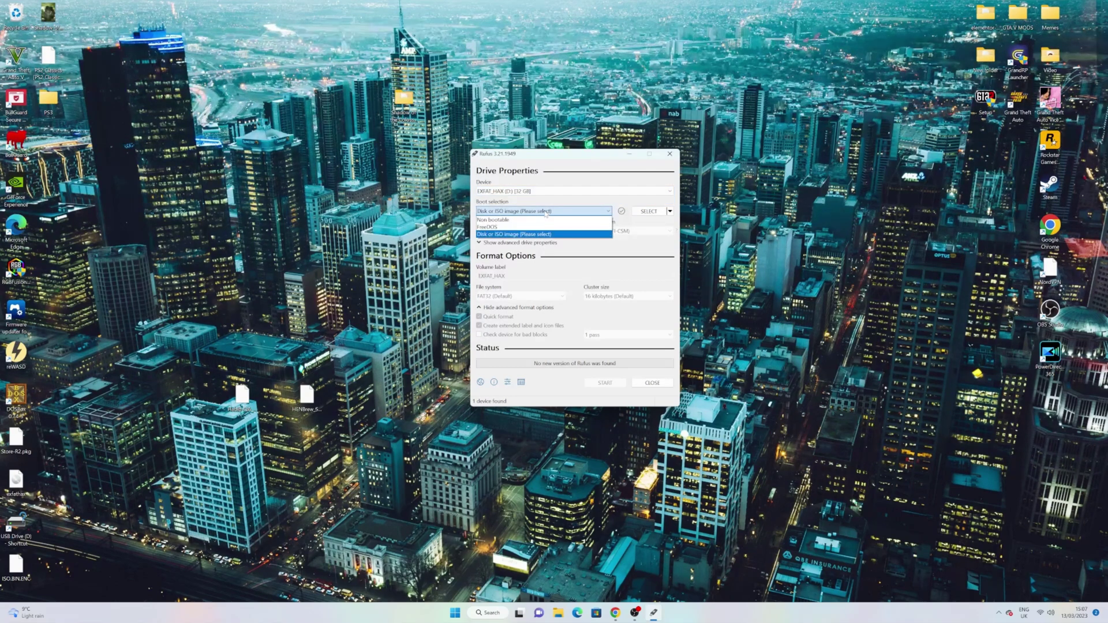
{"action": "left_click", "coordinate": [543, 219]}
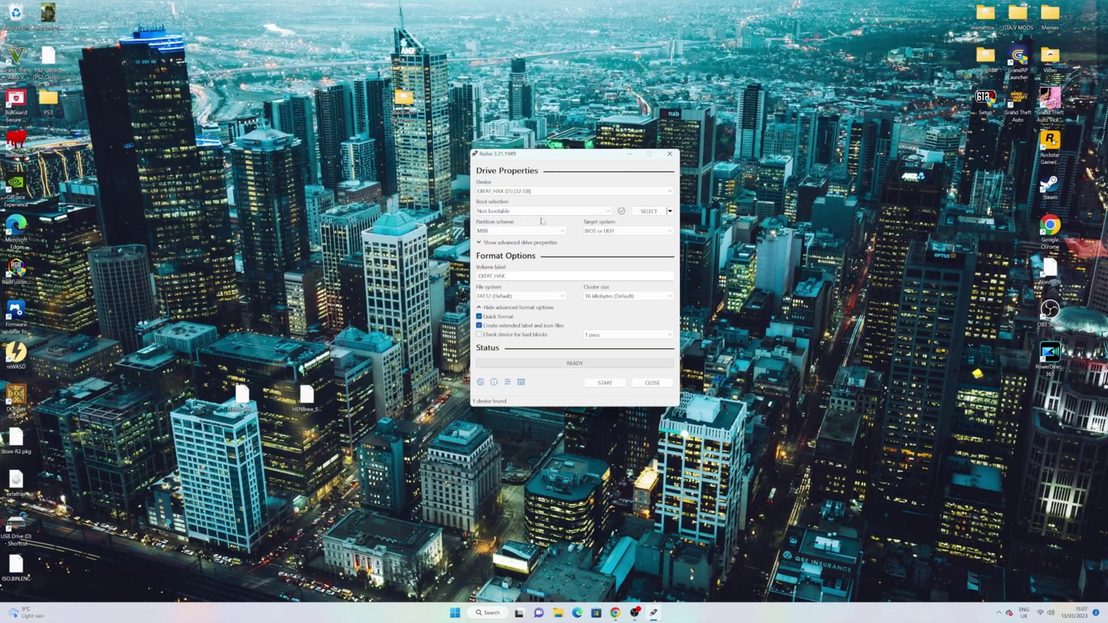
{"action": "left_click", "coordinate": [523, 297]}
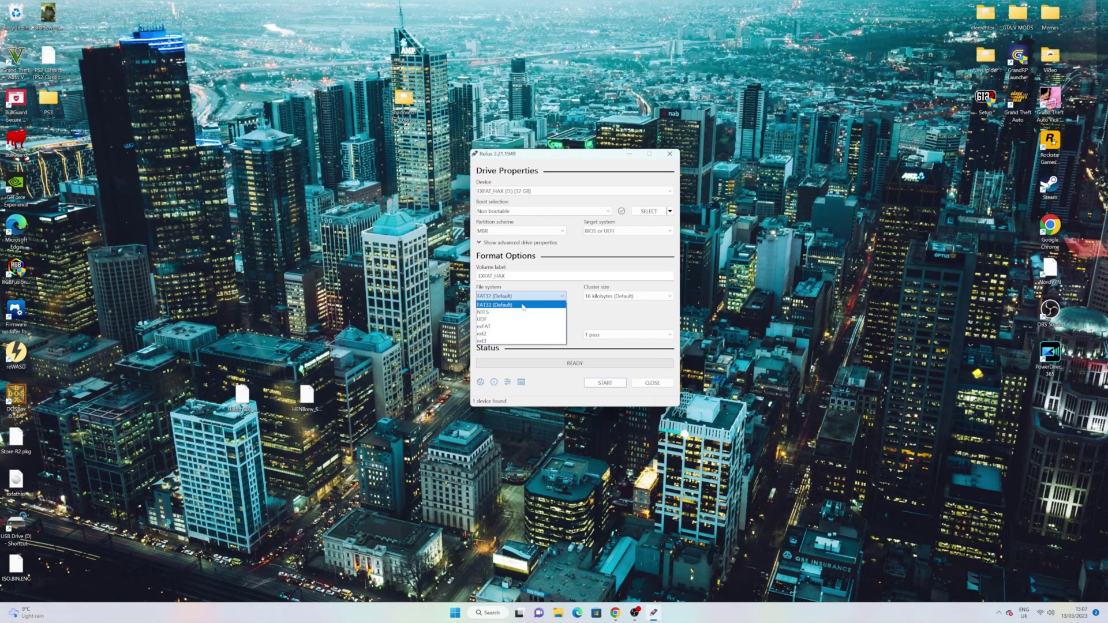
{"action": "left_click", "coordinate": [523, 306]}
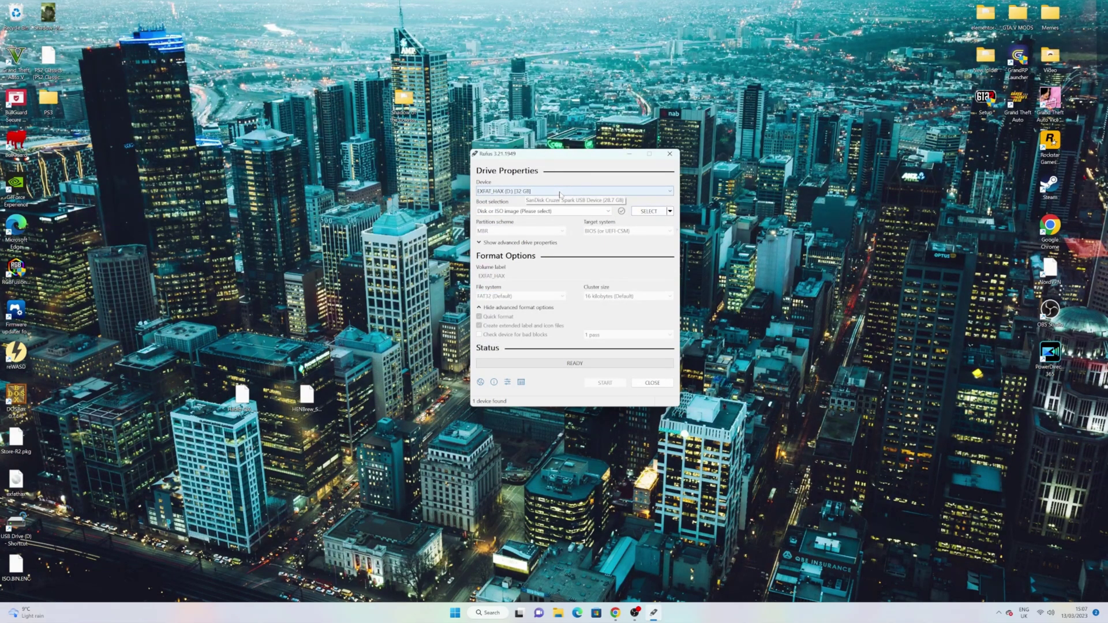
Set the EXFAT_HAX drive's boot selection to Non bootable, keep FAT32 (Default) as the file system, and close Rufus.
{"action": "left_click", "coordinate": [545, 212]}
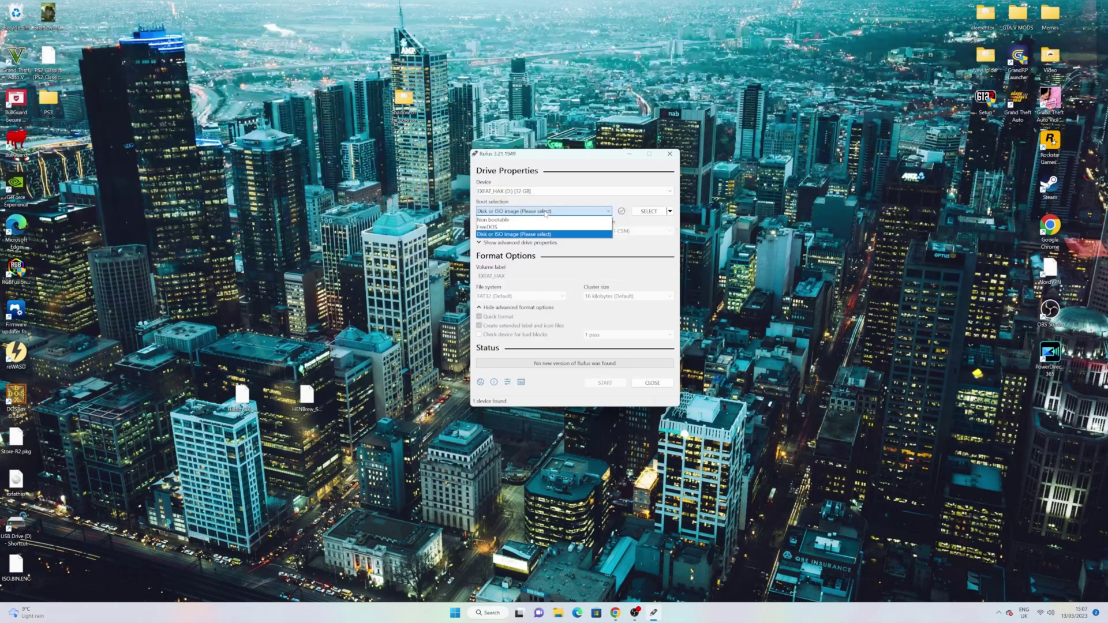
{"action": "left_click", "coordinate": [542, 220]}
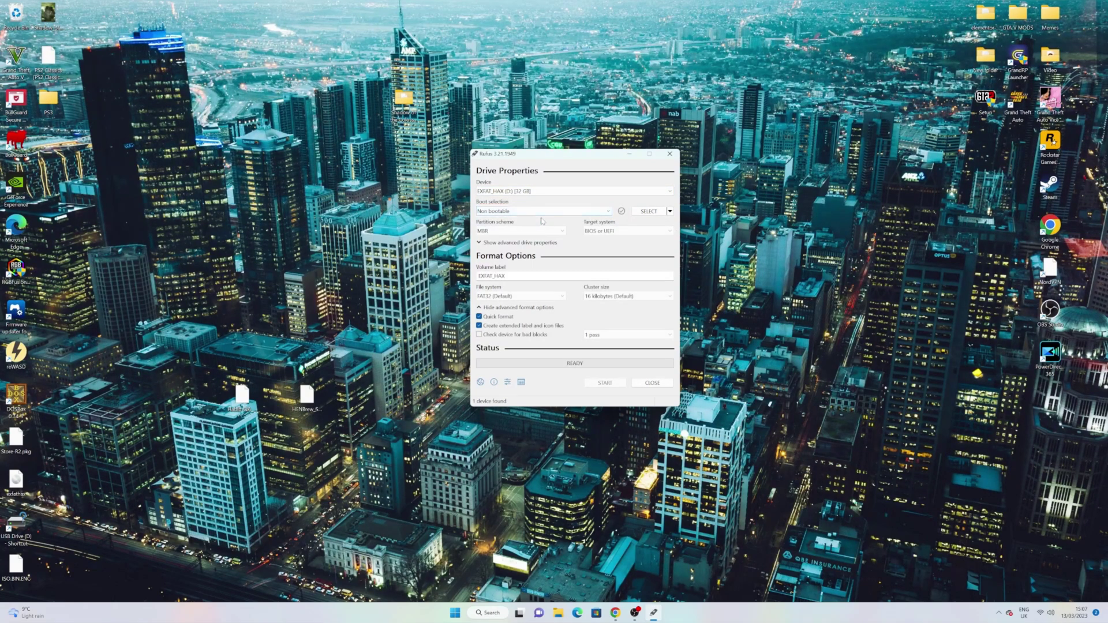
{"action": "left_click", "coordinate": [523, 296]}
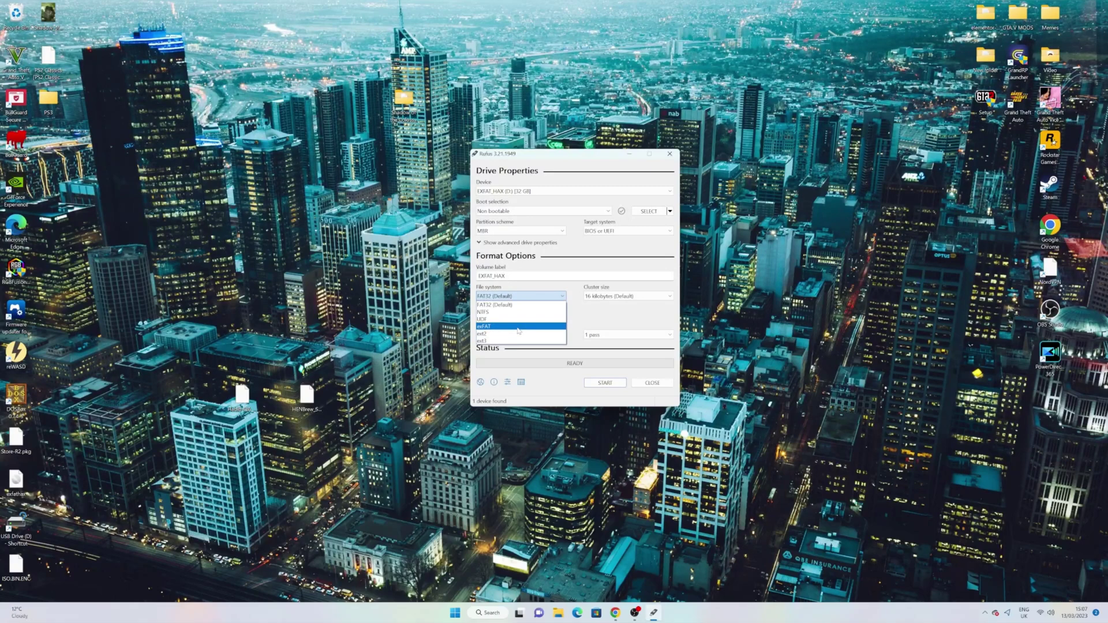
{"action": "left_click", "coordinate": [615, 326]}
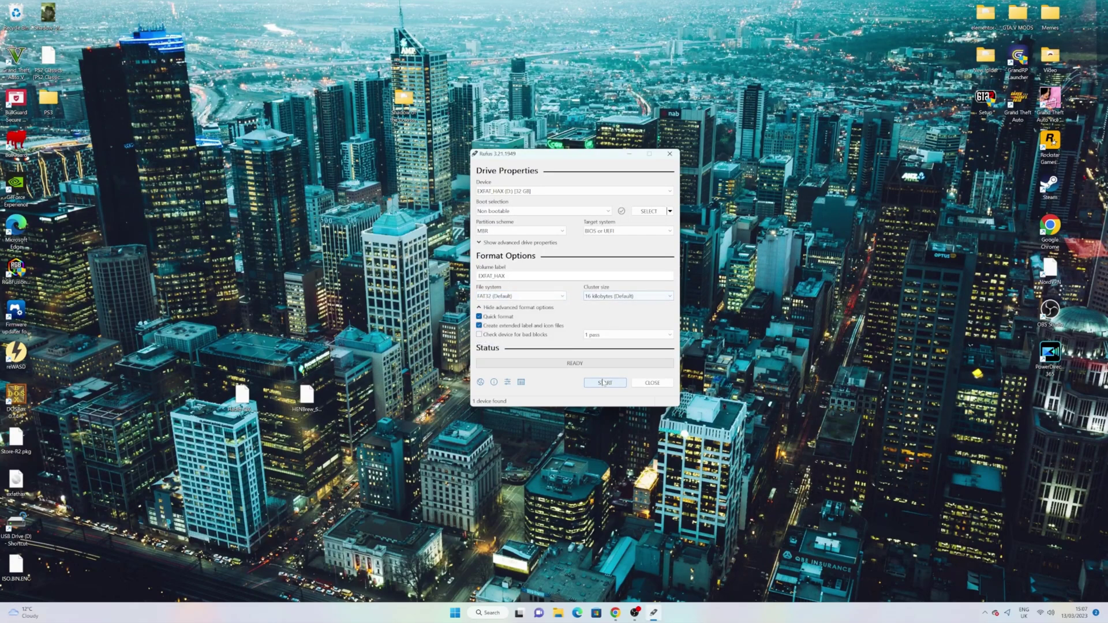
{"action": "left_click", "coordinate": [652, 382]}
Switch to Chrome and open the mega.nz download link in the HFW 4.90.1 (Hybrid Firmware) thread on psx-place.com.
{"action": "left_click", "coordinate": [624, 612]}
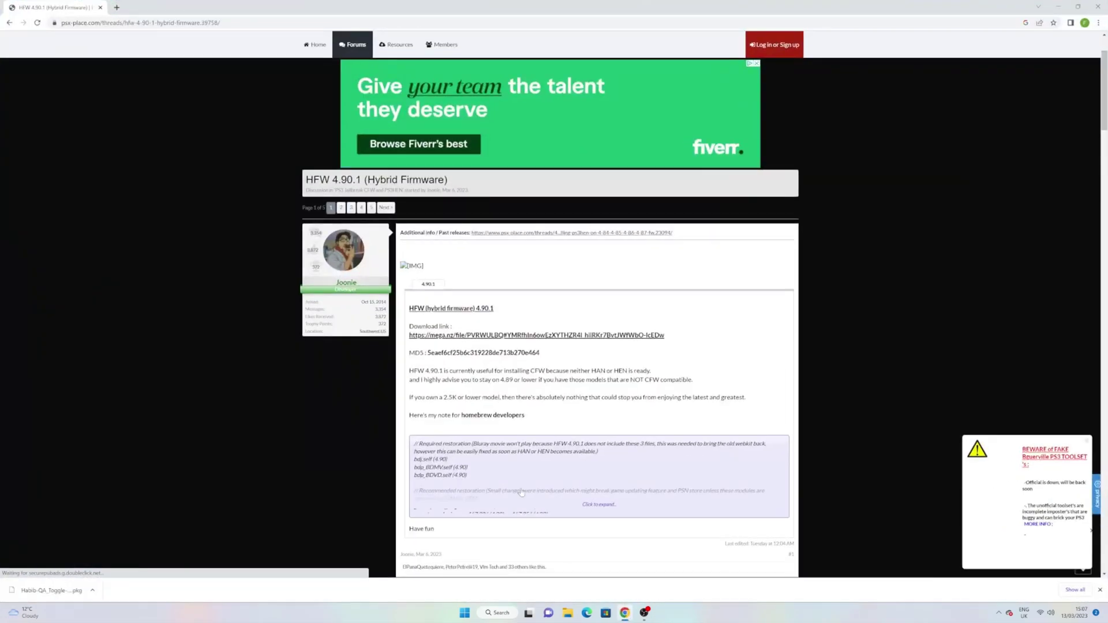
{"action": "left_click", "coordinate": [187, 24]}
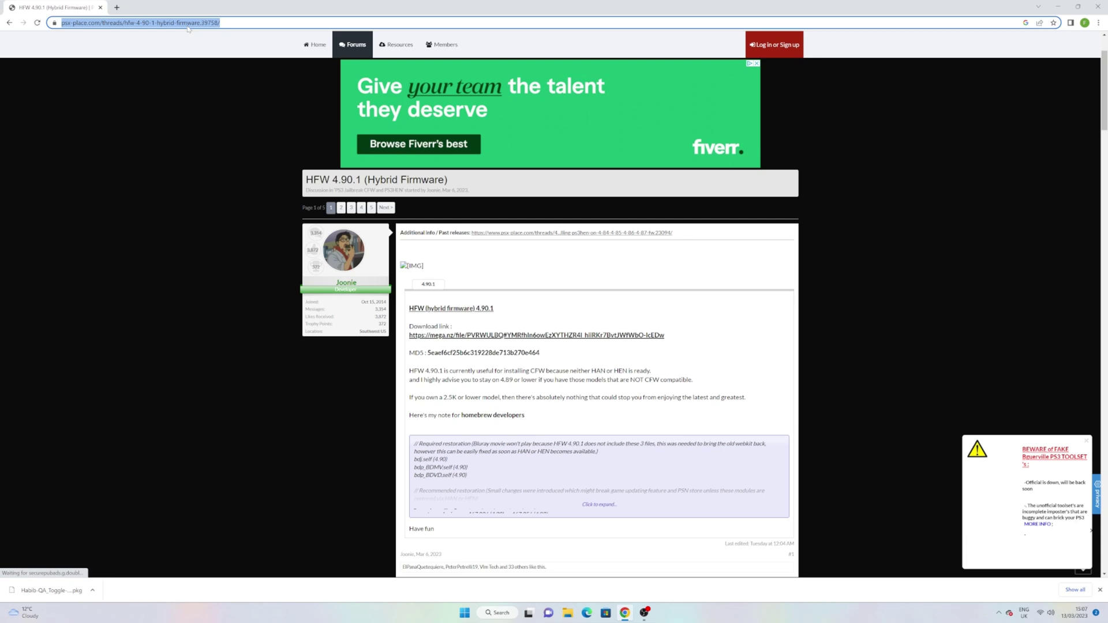
{"action": "left_click", "coordinate": [531, 335]}
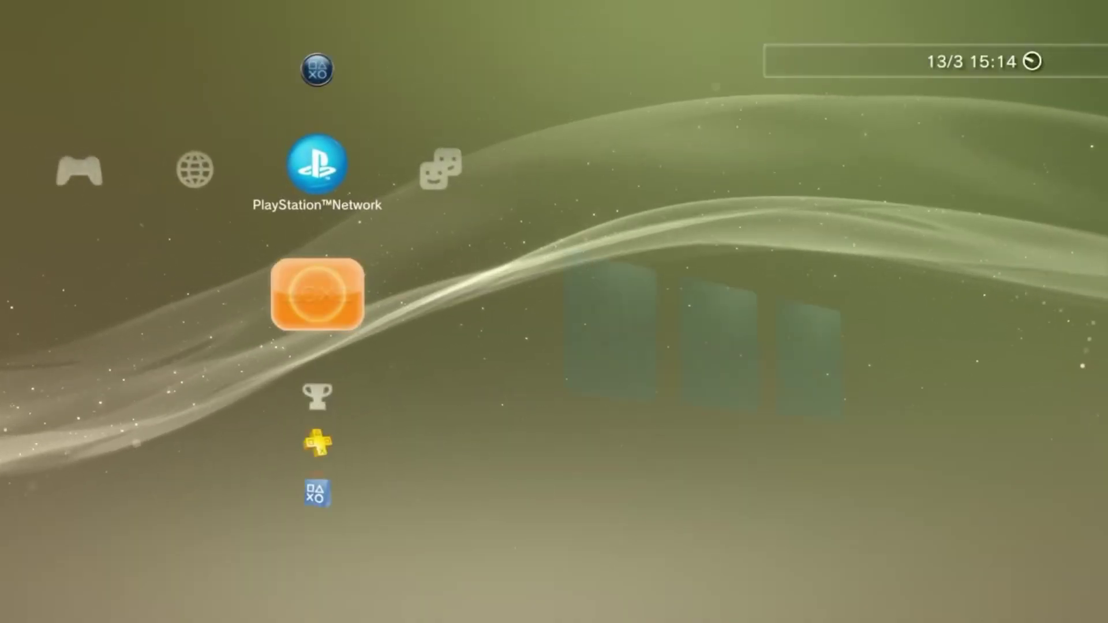
On the PS3, choose System Update via Storage Media and confirm the 4.90.1 HFW data from the USB device.
{"action": "key", "text": "Left"}
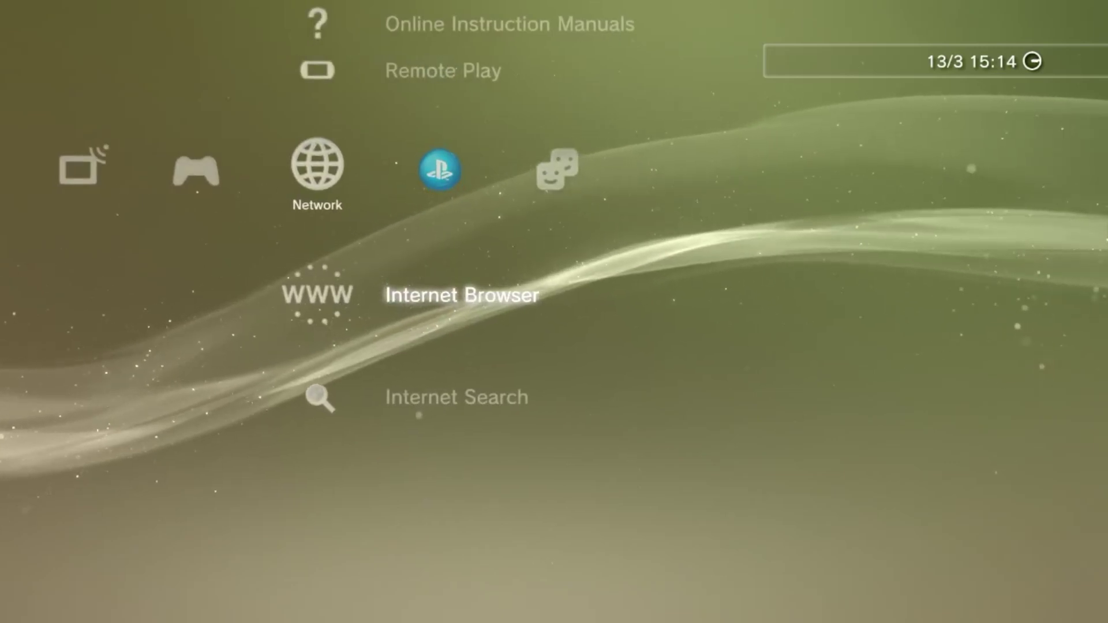
{"action": "key", "text": "Left"}
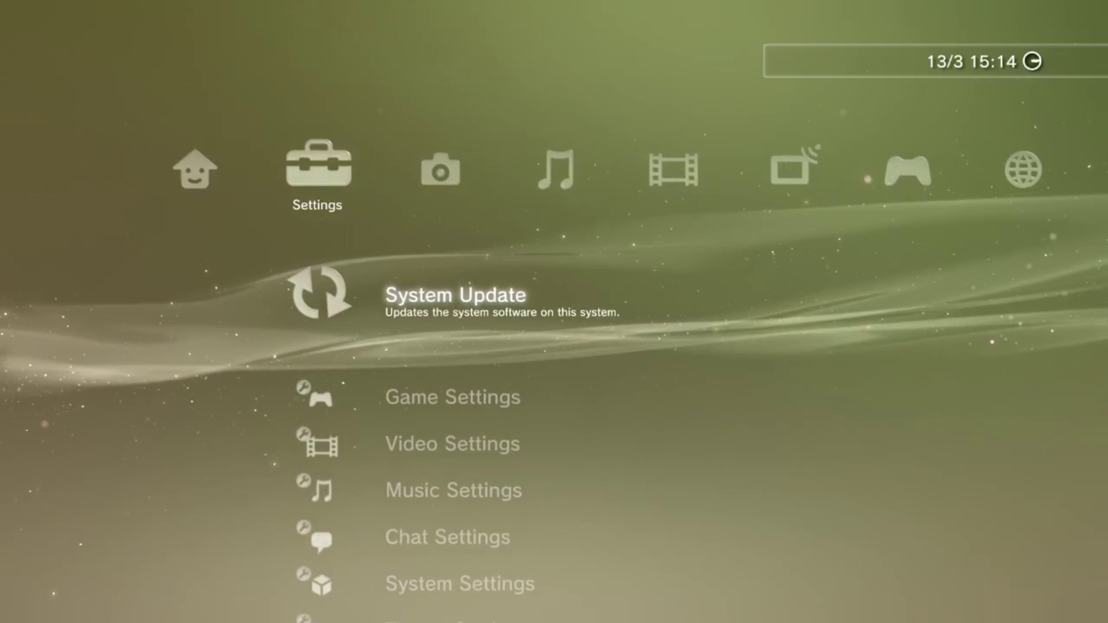
{"action": "key", "text": "Return"}
{"action": "key", "text": "Down"}
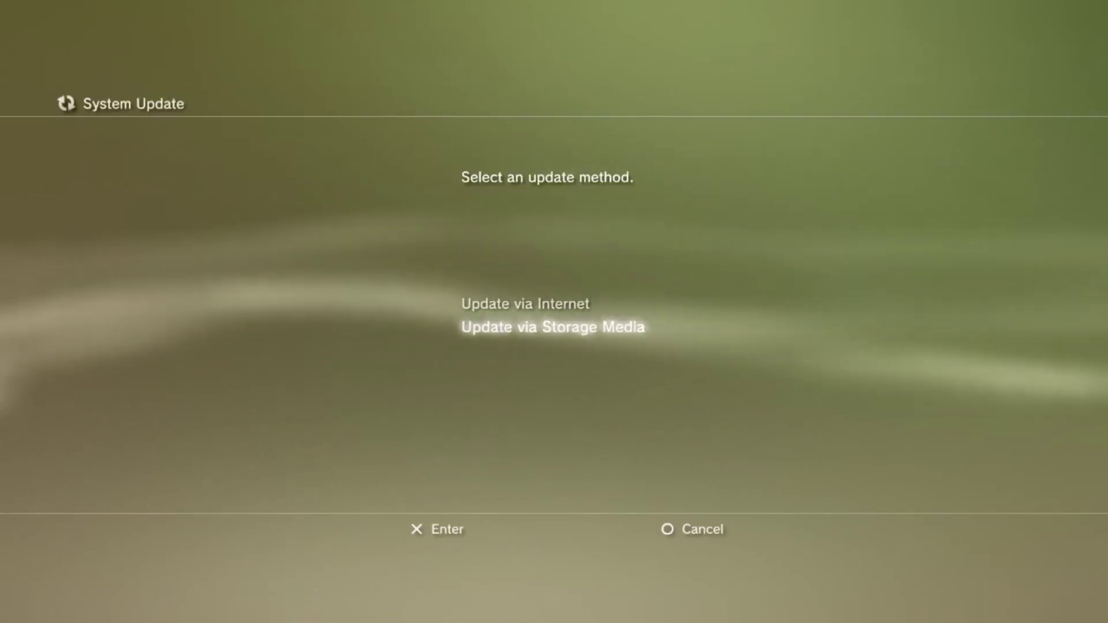
{"action": "key", "text": "Return"}
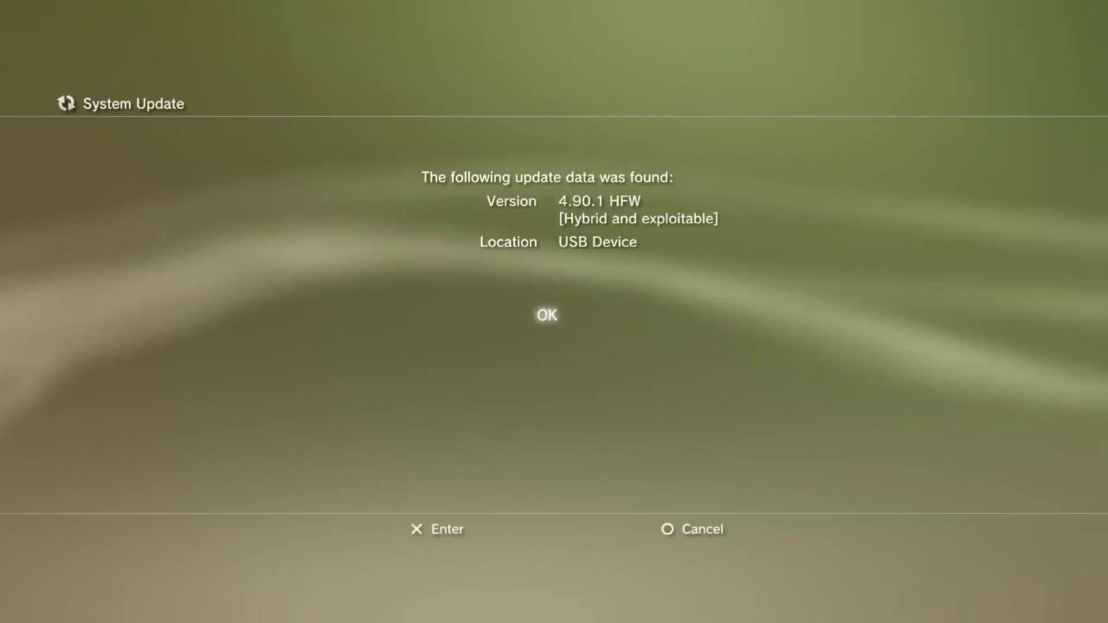
{"action": "key", "text": "Return"}
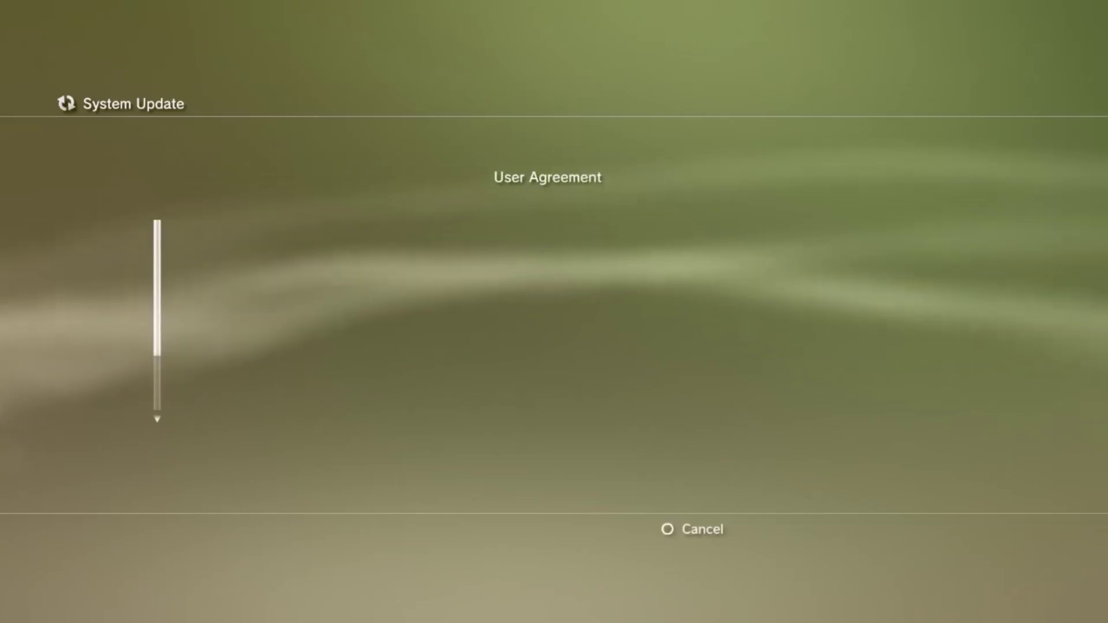
Agree to the User Agreement and start installing the 4.90.1 HFW system update.
{"action": "key", "text": "Right"}
{"action": "key", "text": "Down"}
{"action": "key", "text": "Return"}
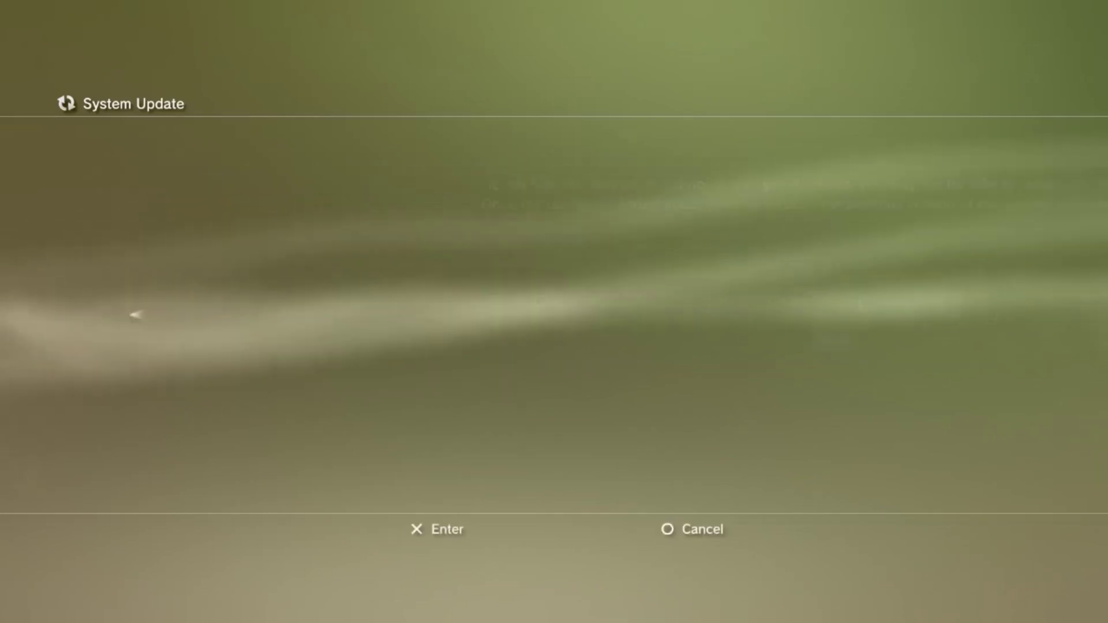
{"action": "key", "text": "Return"}
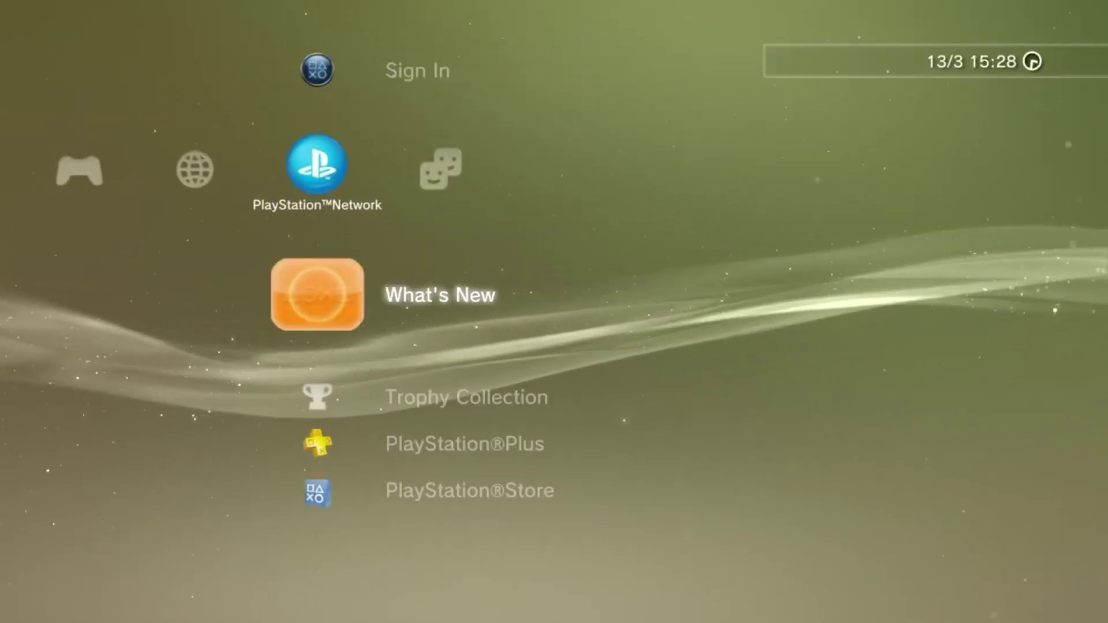
Run System Update from Safe Mode and continue through the user agreement.
{"action": "key", "text": "Left"}
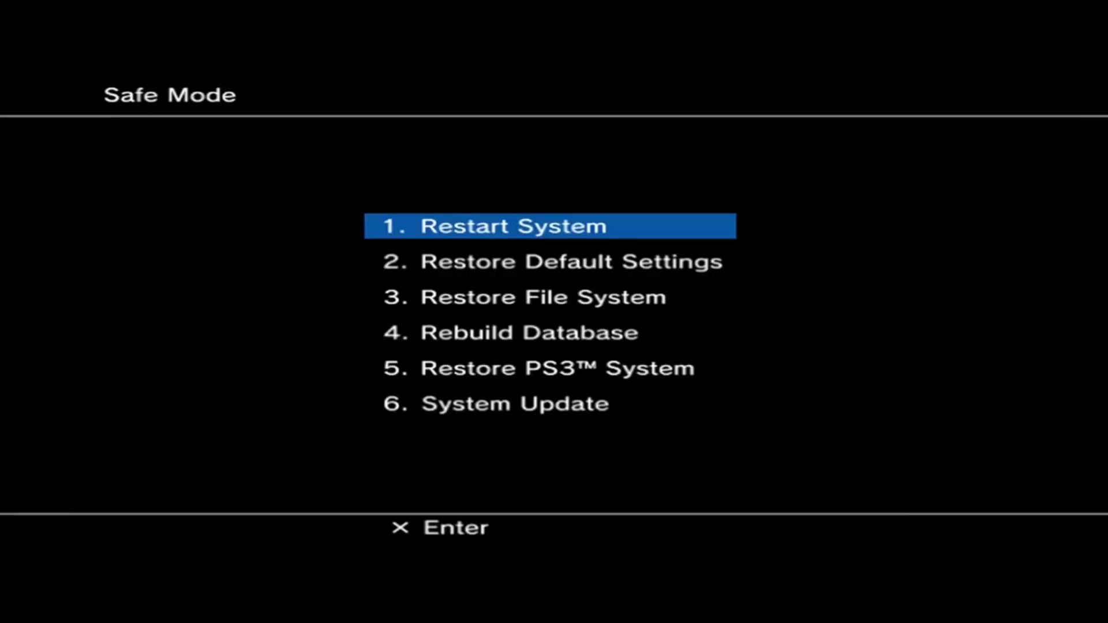
{"action": "key", "text": "Down"}
{"action": "key", "text": "Down"}
{"action": "key", "text": "Down"}
{"action": "key", "text": "Down"}
{"action": "key", "text": "Down"}
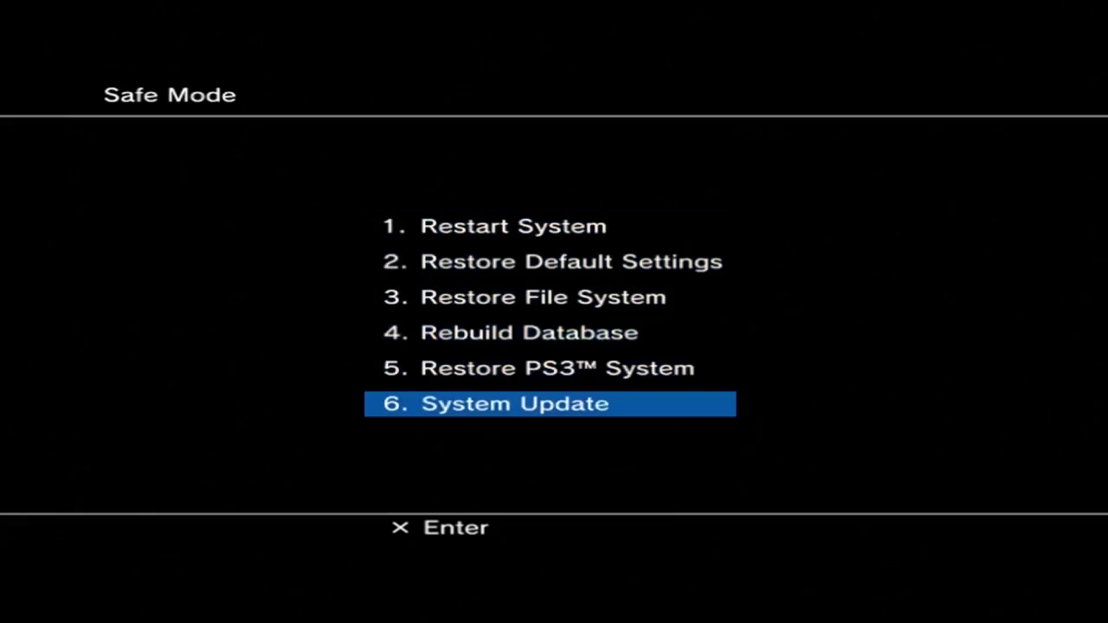
{"action": "key", "text": "Return"}
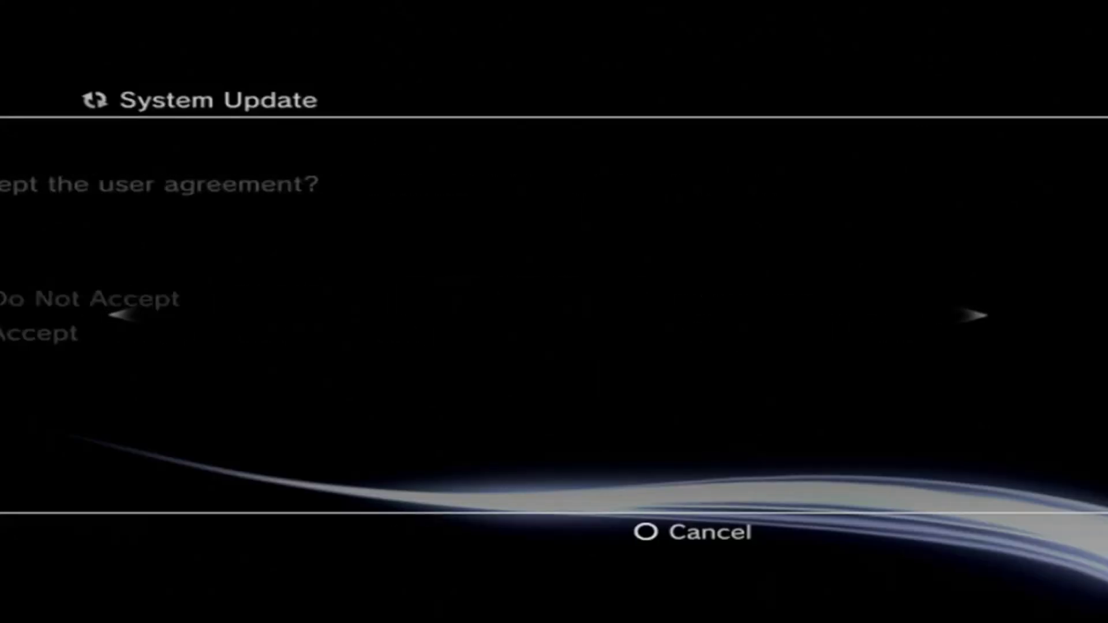
{"action": "key", "text": "Return"}
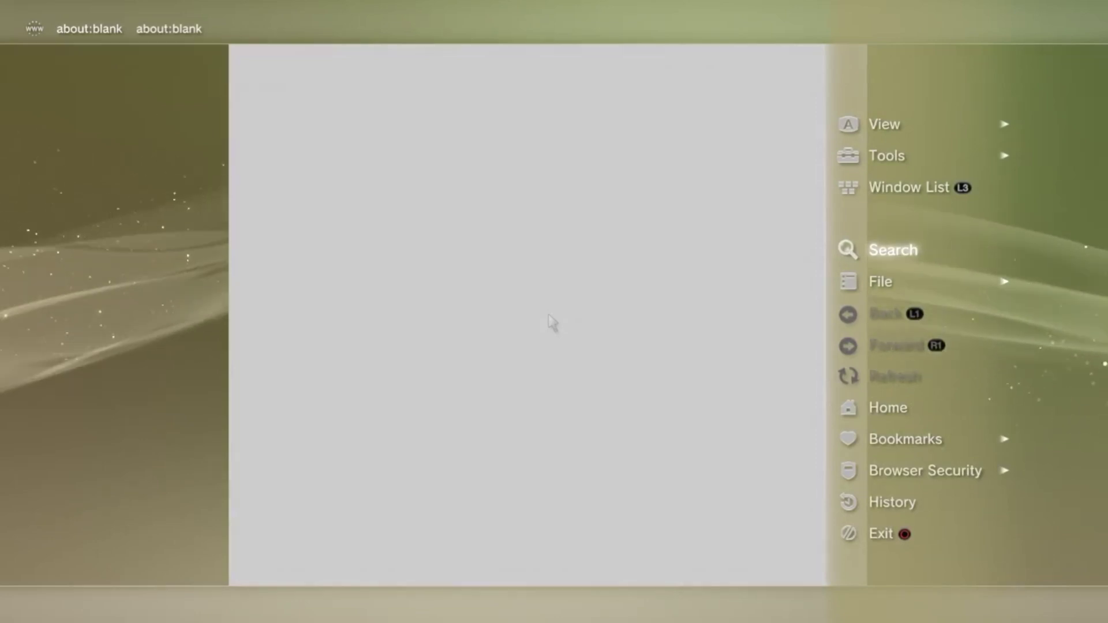
Open the Home Page setting in the internet browser's tools and confirm about:blank as the home page address.
{"action": "key", "text": "Up"}
{"action": "key", "text": "Up"}
{"action": "key", "text": "Right"}
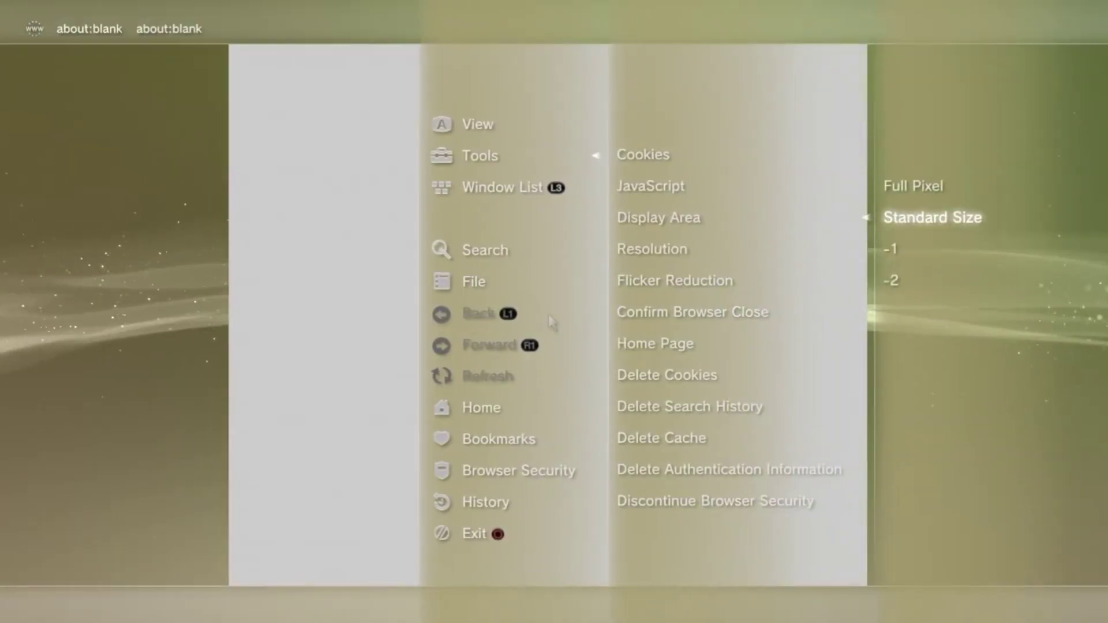
{"action": "key", "text": "Left"}
{"action": "key", "text": "Down"}
{"action": "key", "text": "Down"}
{"action": "key", "text": "Down"}
{"action": "key", "text": "Down"}
{"action": "key", "text": "Return"}
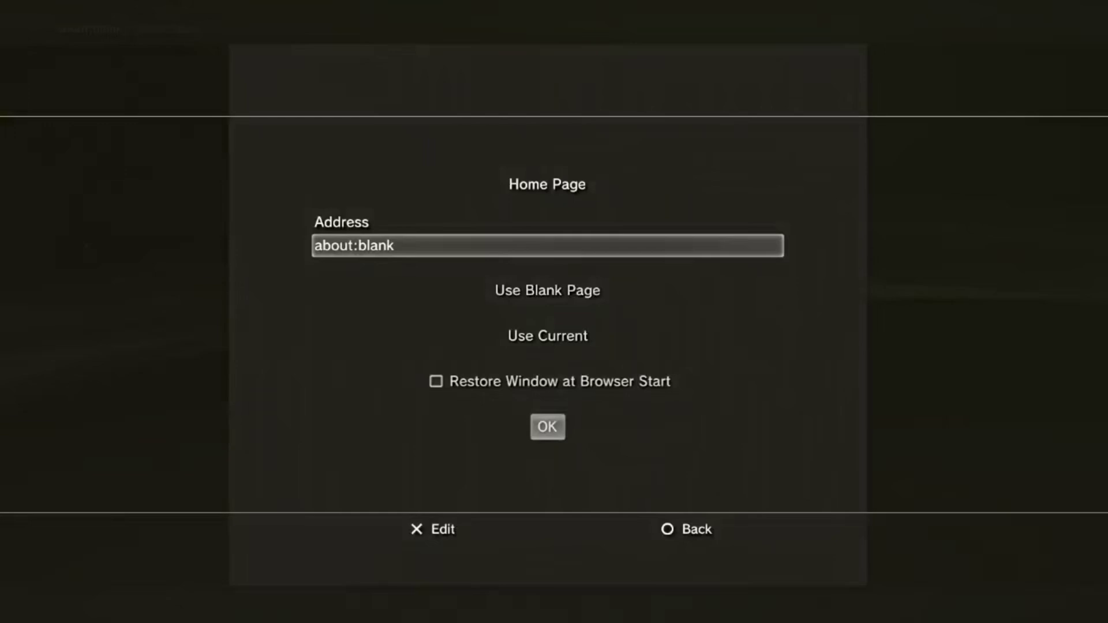
{"action": "key", "text": "Down"}
{"action": "key", "text": "Down"}
{"action": "key", "text": "Down"}
{"action": "key", "text": "Down"}
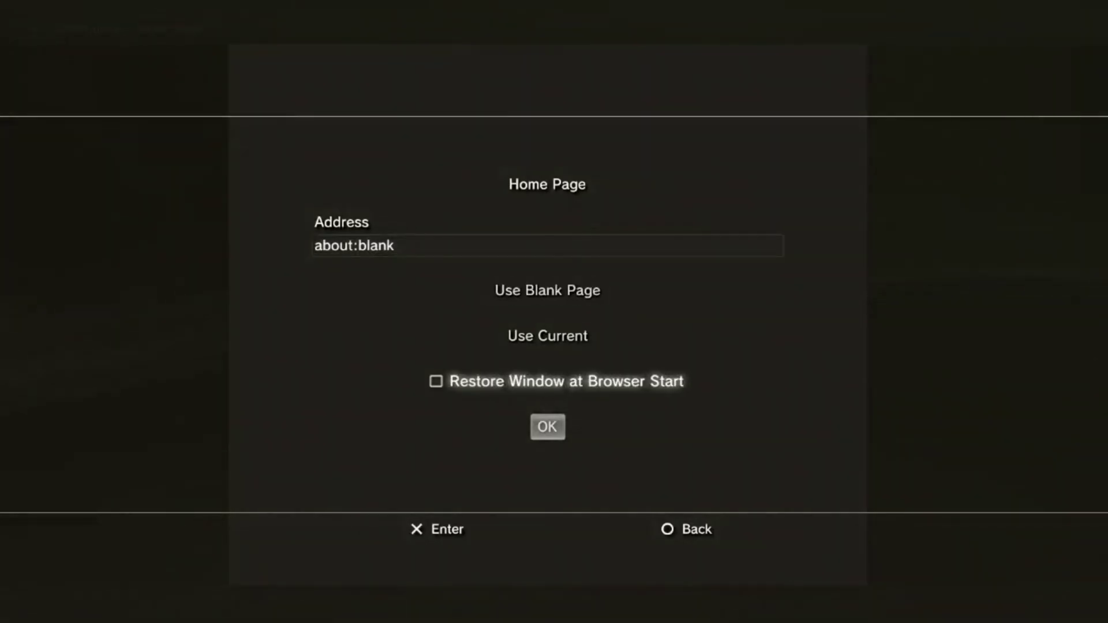
{"action": "key", "text": "Return"}
Load ps3xploit.me in the internet browser and dismiss the site's notice.
{"action": "type", "text": "p"}
{"action": "key", "text": "Return"}
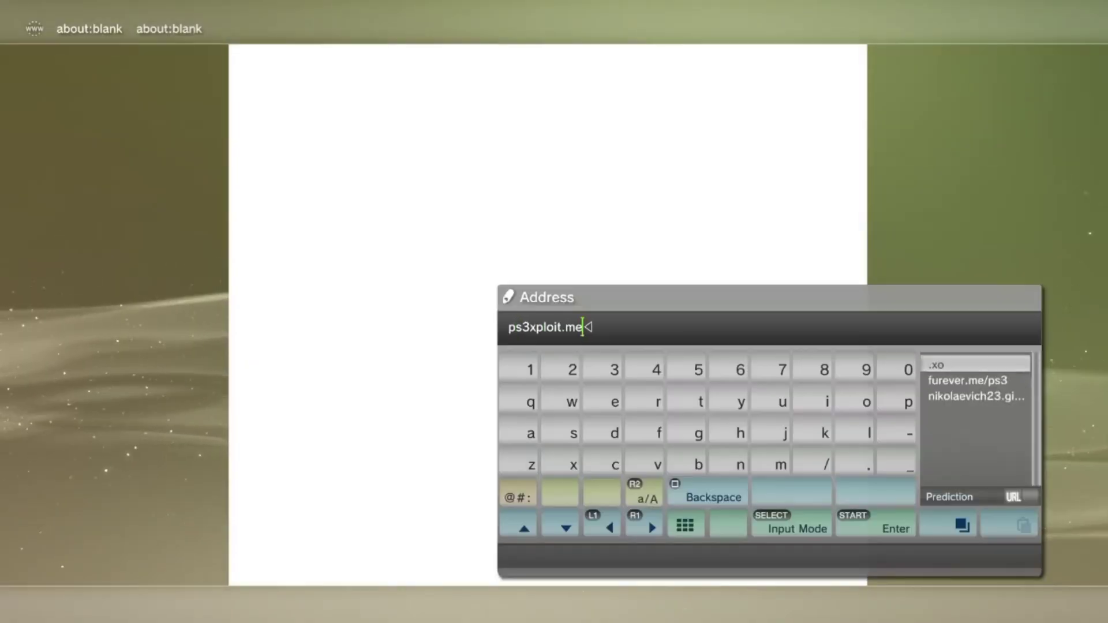
{"action": "key", "text": "Left"}
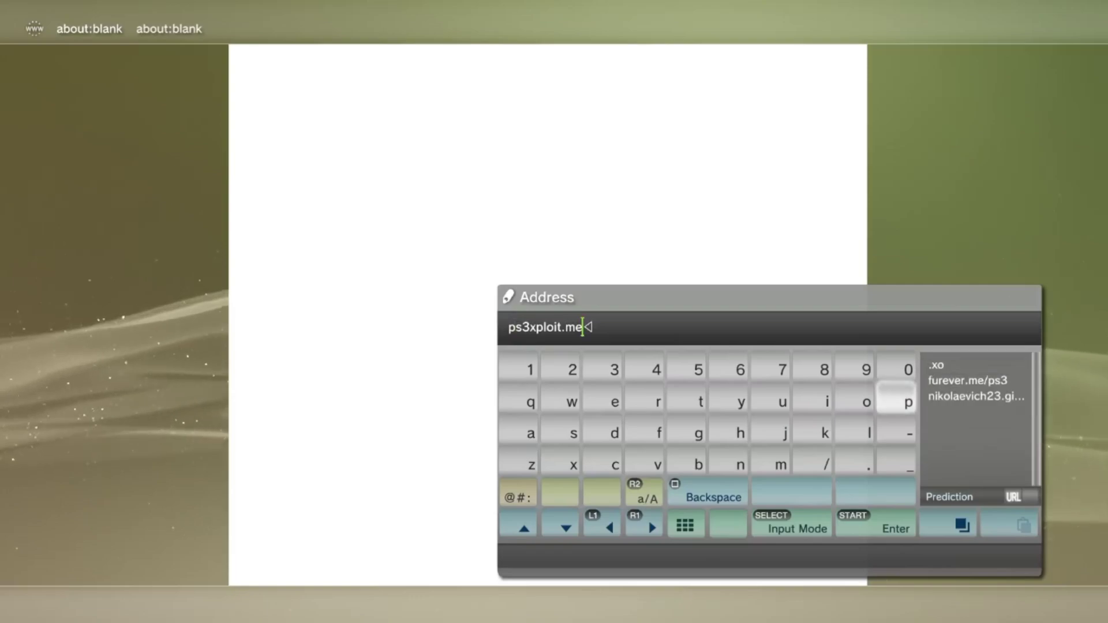
{"action": "key", "text": "Down"}
{"action": "key", "text": "Down"}
{"action": "key", "text": "Down"}
{"action": "key", "text": "Down"}
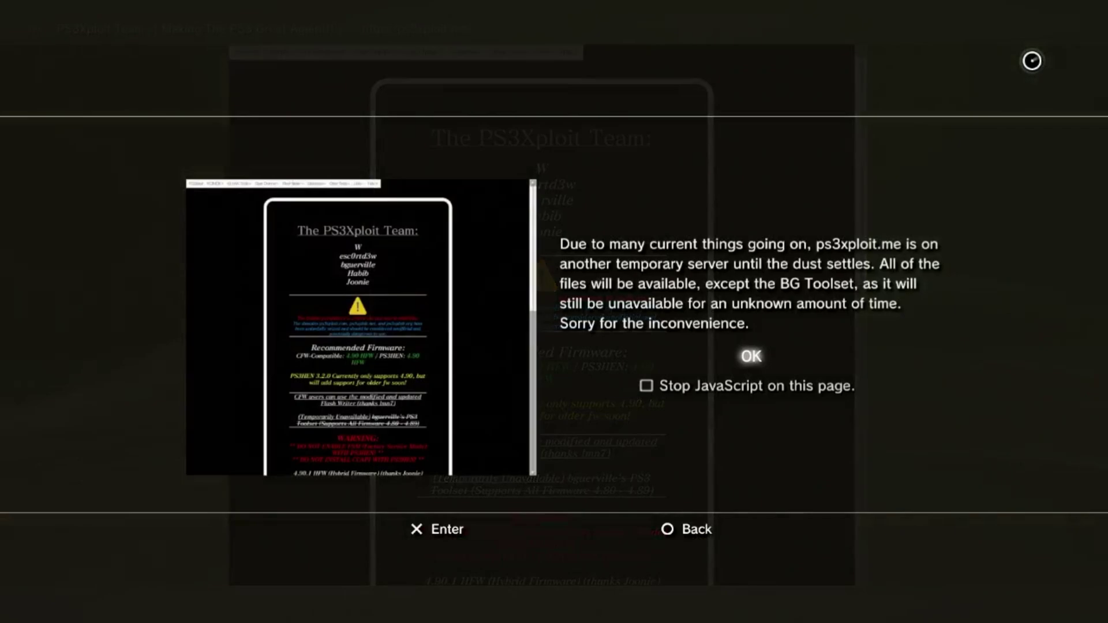
{"action": "key", "text": "Return"}
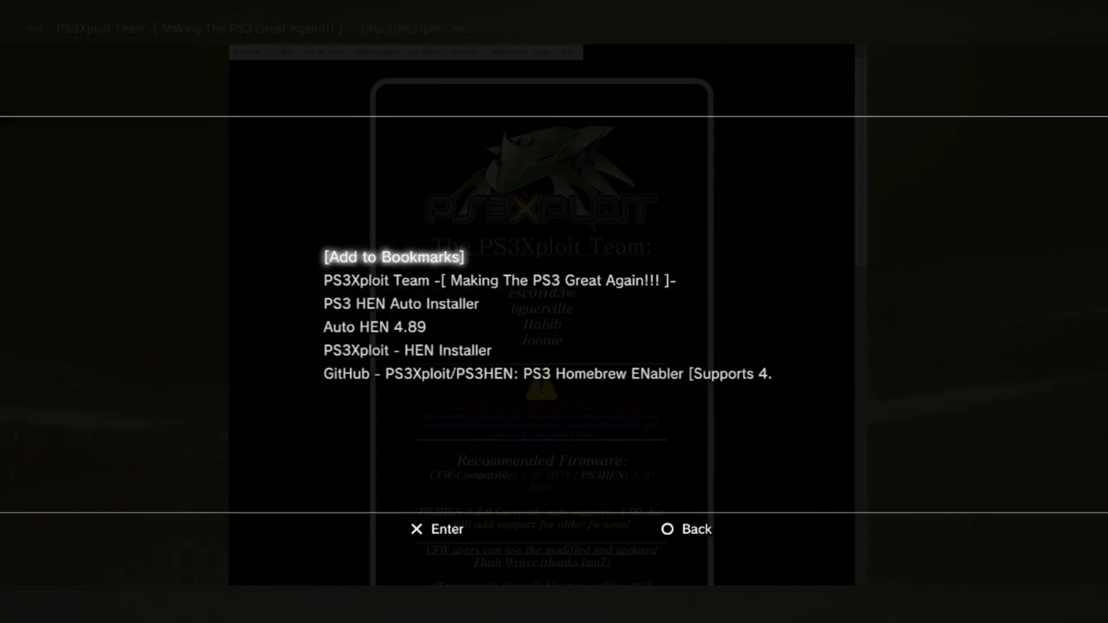
Open the PS3HEN HEN Installer/Enabler page on ps3xploit.me and add it to the bookmarks.
{"action": "key", "text": "Down"}
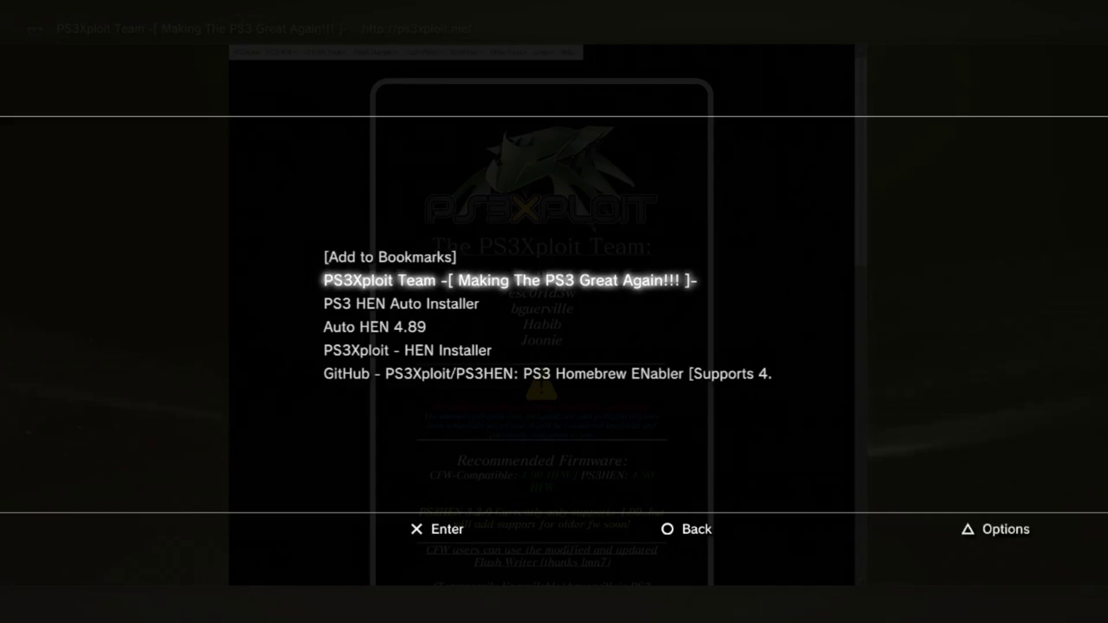
{"action": "key", "text": "Escape"}
{"action": "mouse_move", "coordinate": [282, 74]}
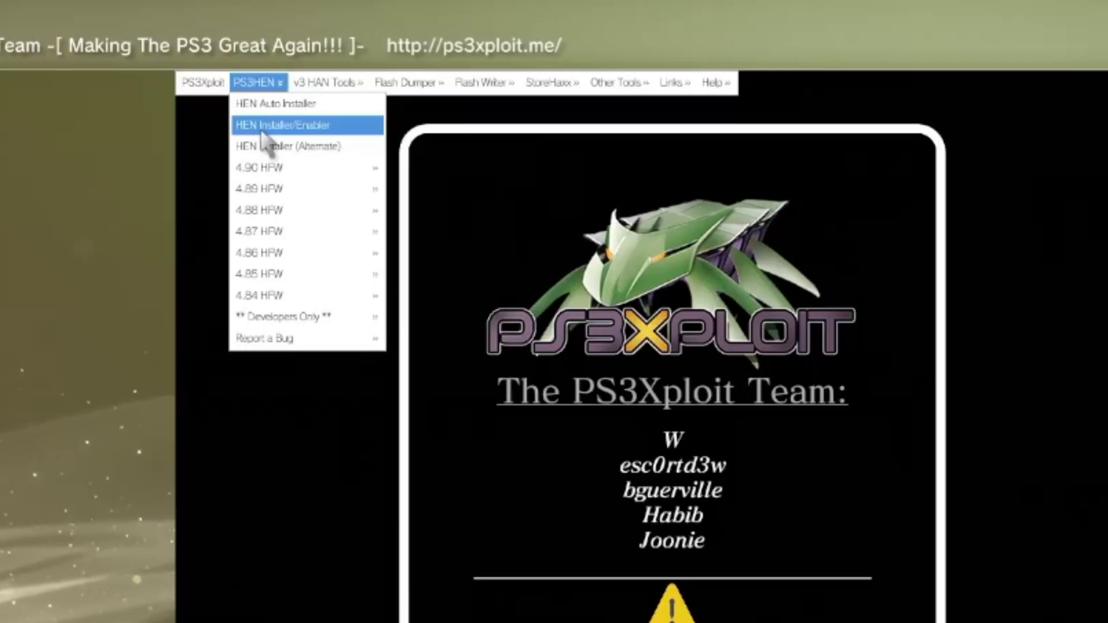
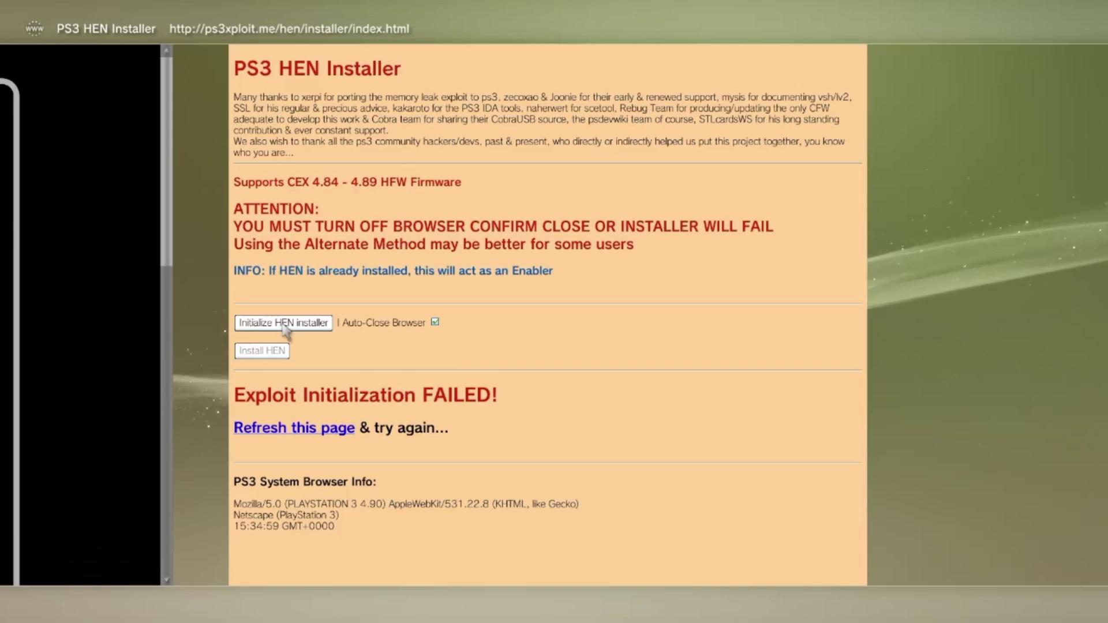
{"action": "key", "text": "ctrl+b"}
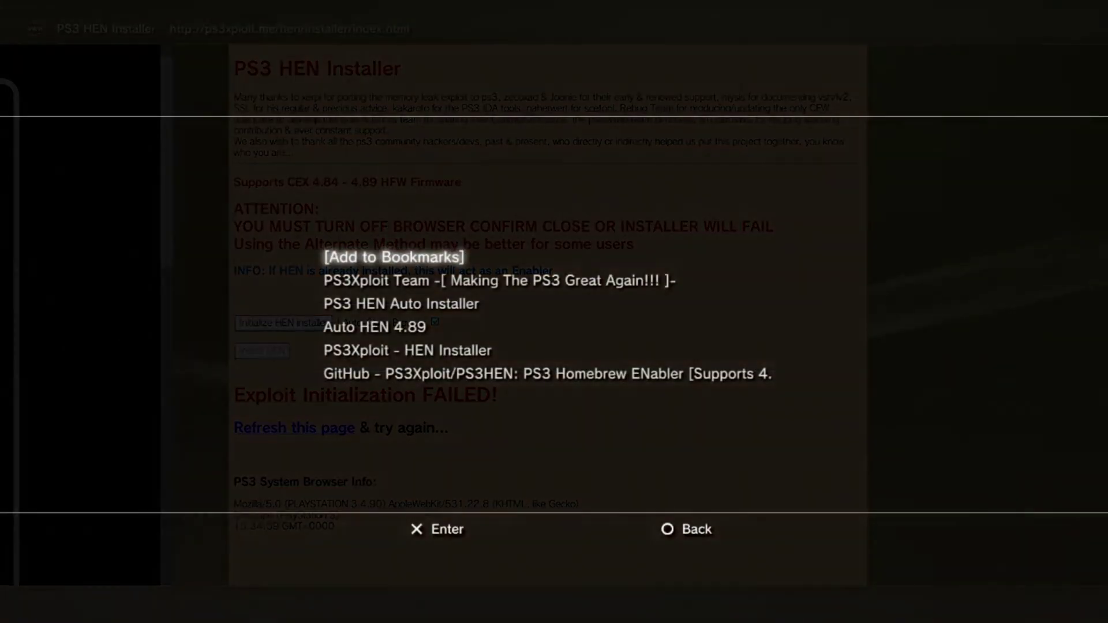
{"action": "key", "text": "Return"}
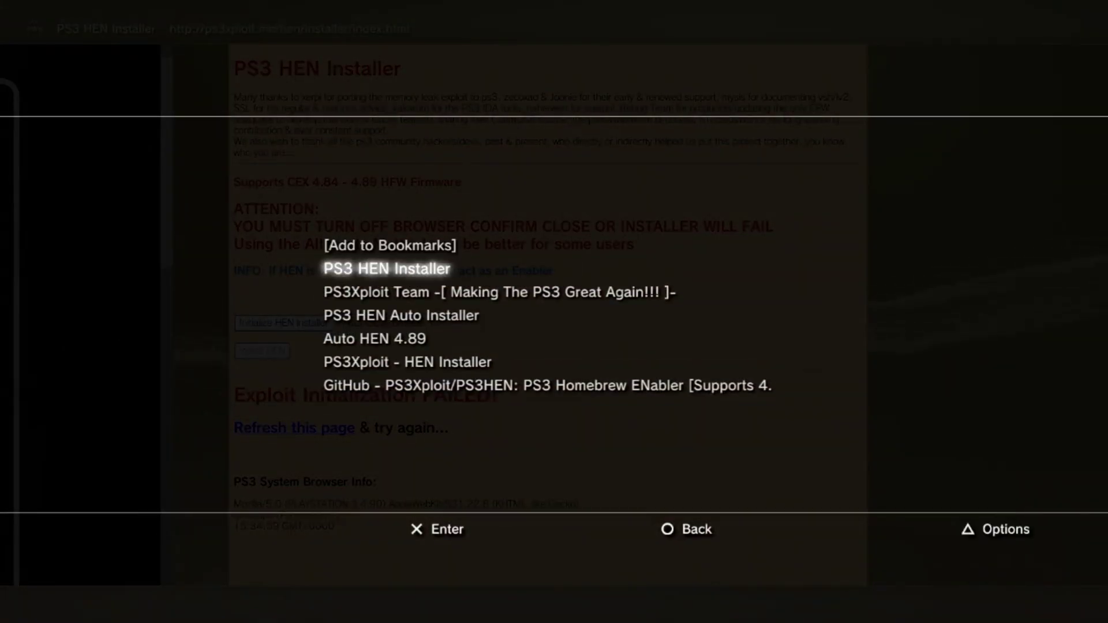
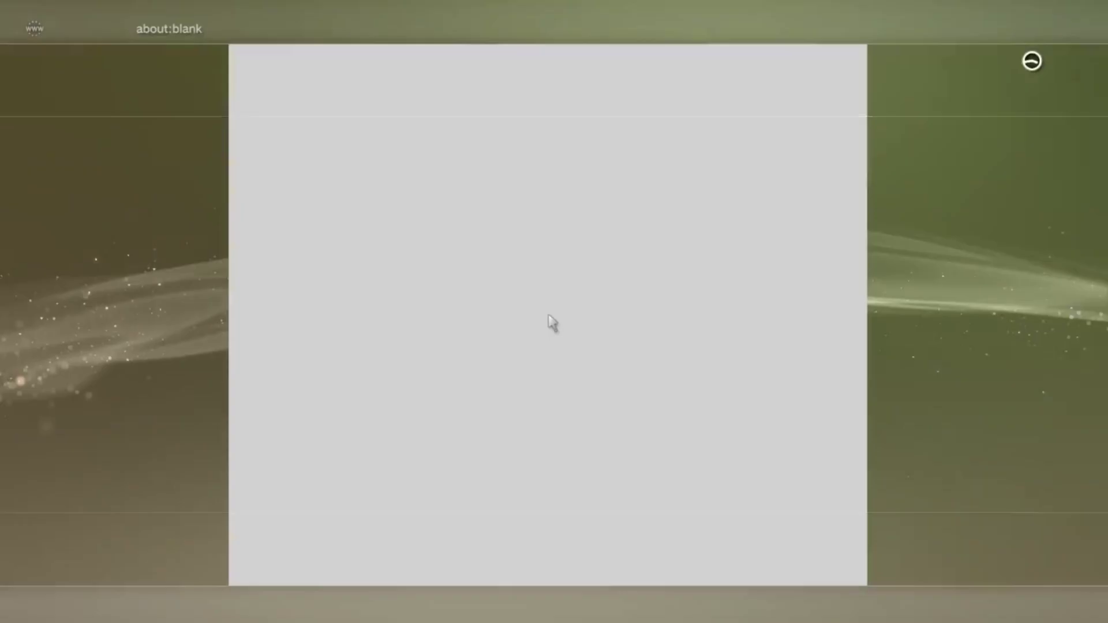
Initialize the HEN installer and overwrite the existing PS3HEN.p3t file with the new download.
{"action": "left_click", "coordinate": [280, 322]}
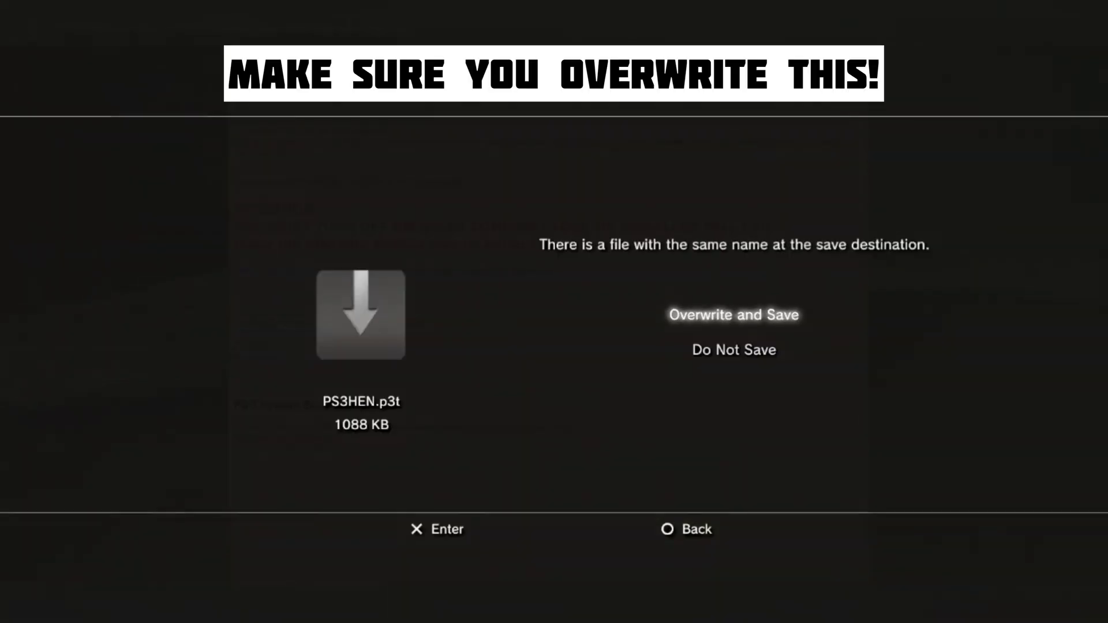
{"action": "key", "text": "Return"}
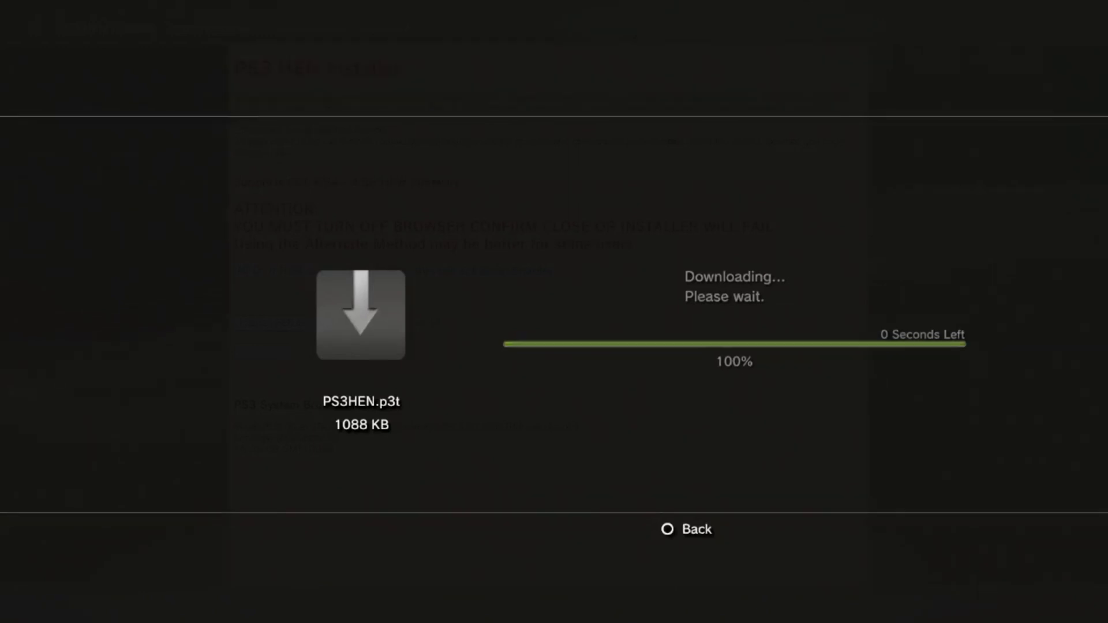
{"action": "key", "text": "Escape"}
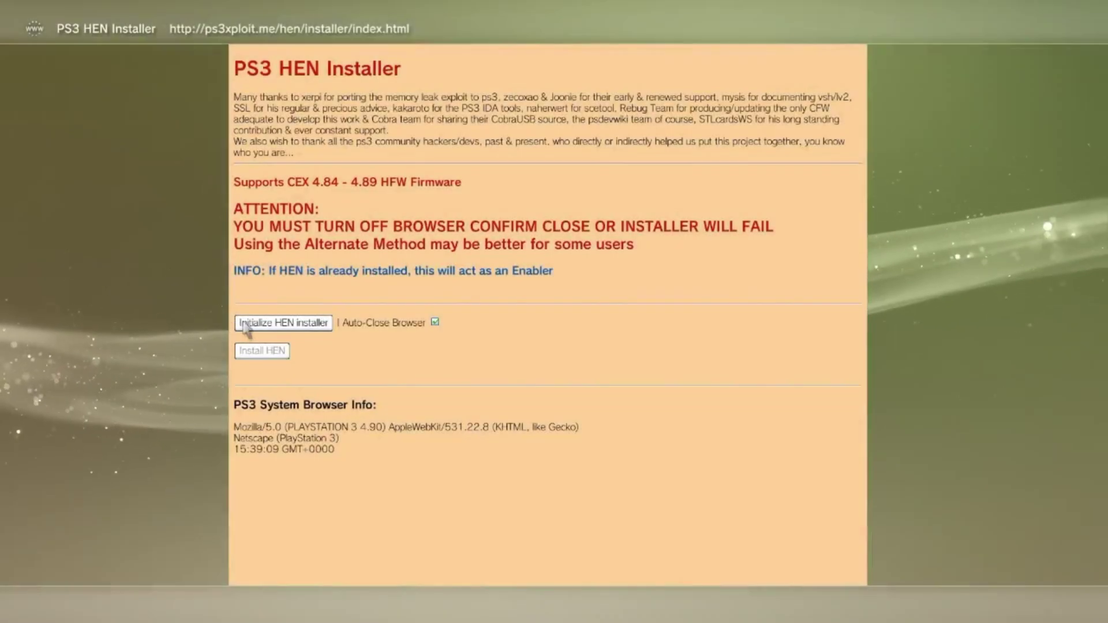
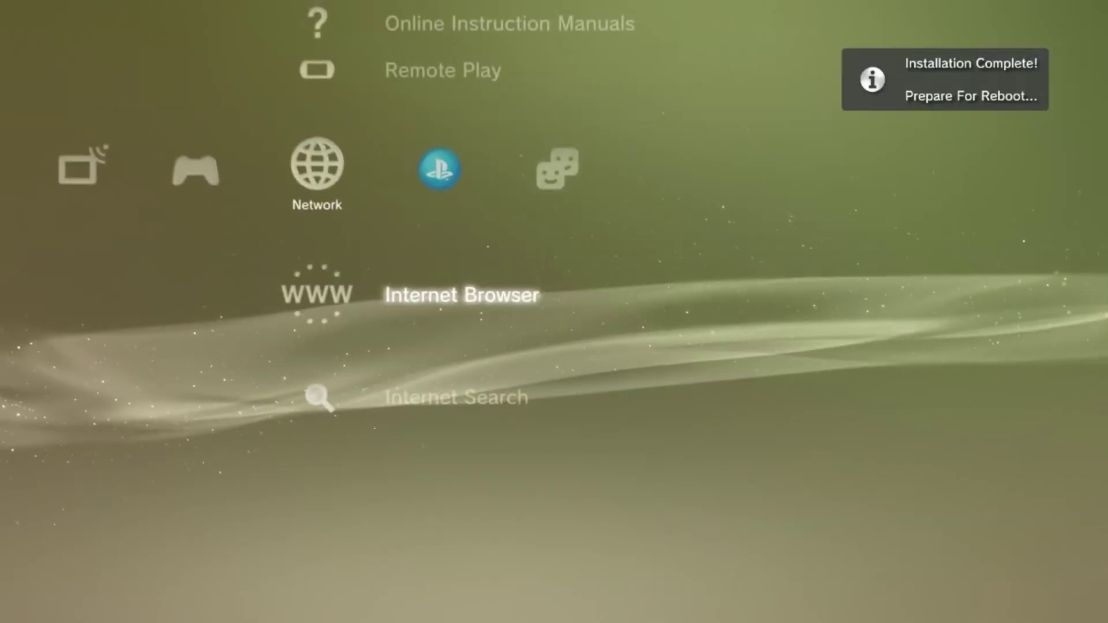
Go to the Game category and run Enable HEN.
{"action": "key", "text": "Up"}
{"action": "key", "text": "Up"}
{"action": "key", "text": "Up"}
{"action": "key", "text": "Up"}
{"action": "key", "text": "Up"}
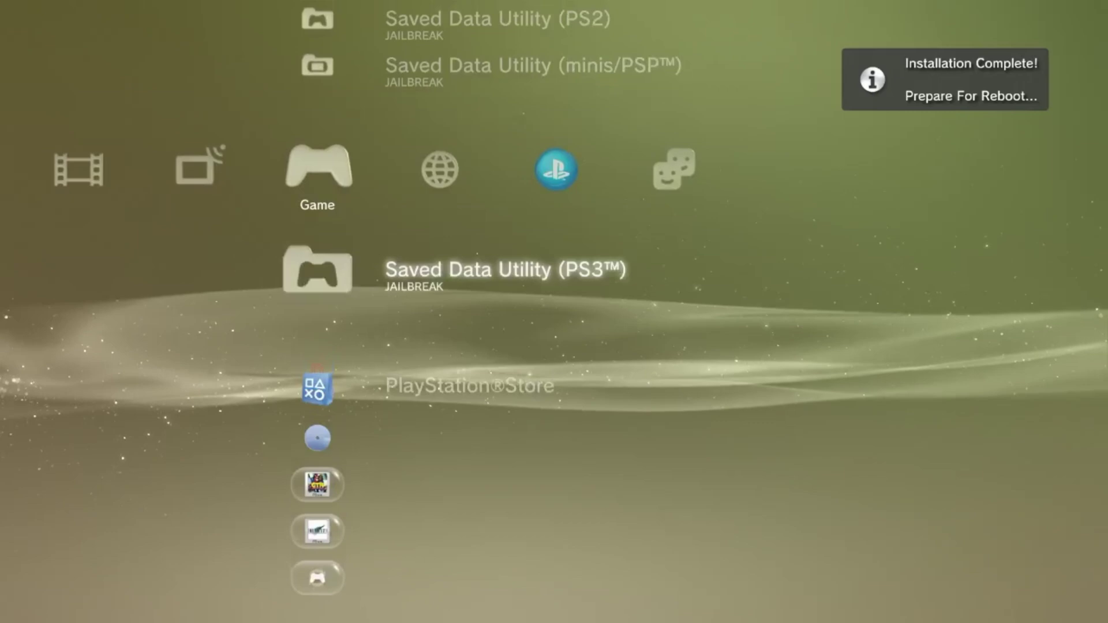
{"action": "key", "text": "Down"}
{"action": "key", "text": "Down"}
{"action": "key", "text": "Down"}
{"action": "key", "text": "Down"}
{"action": "key", "text": "Down"}
{"action": "key", "text": "Down"}
{"action": "key", "text": "Down"}
{"action": "key", "text": "Down"}
{"action": "key", "text": "Down"}
{"action": "key", "text": "Down"}
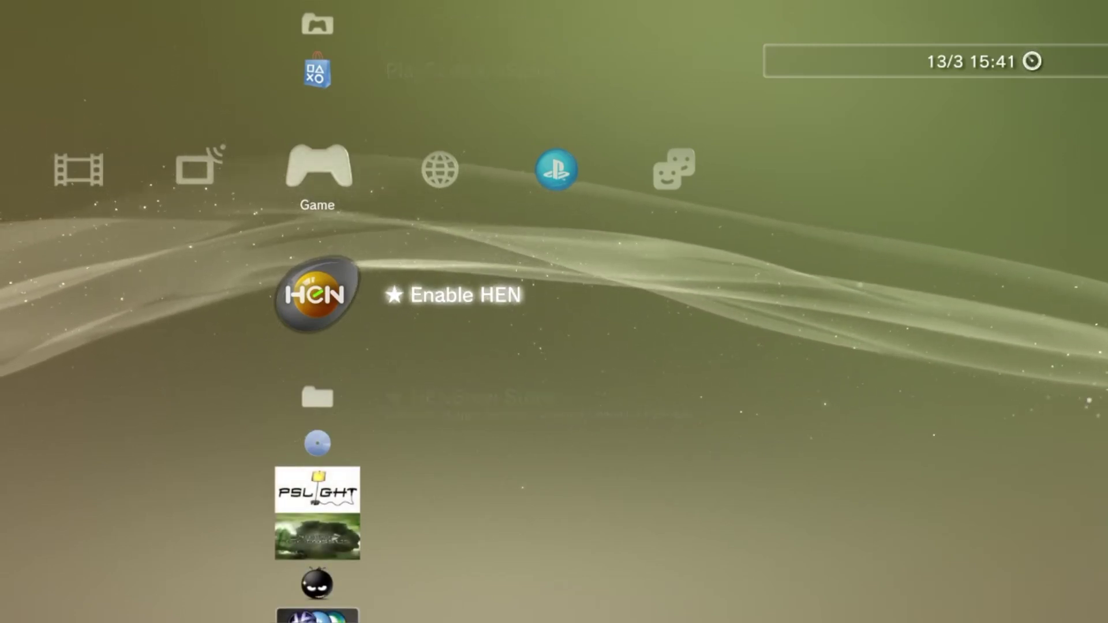
{"action": "key", "text": "Return"}
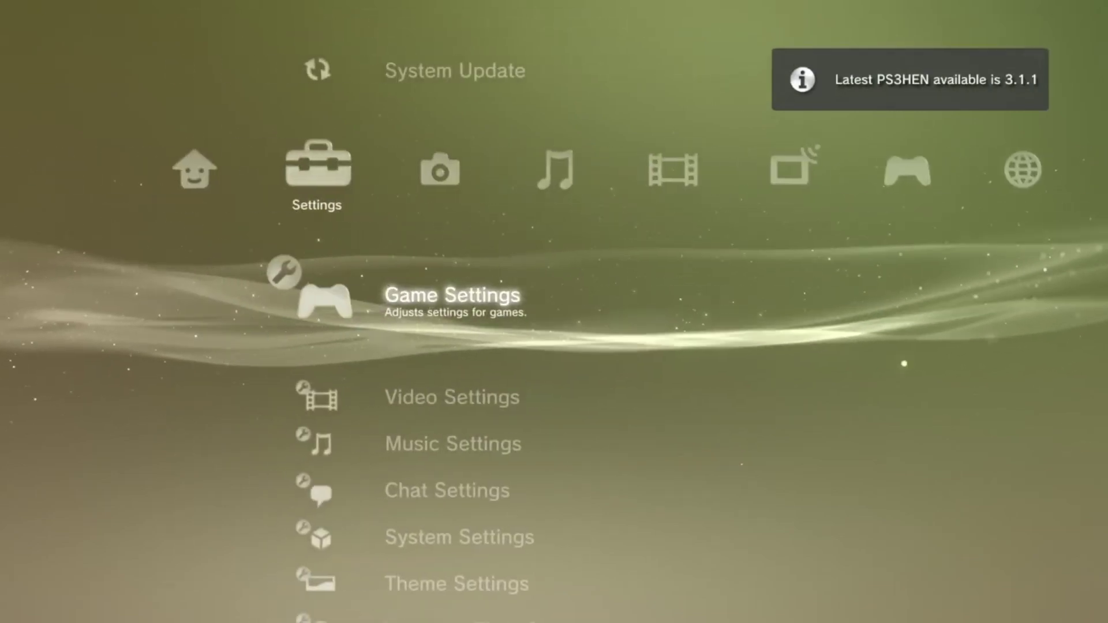
Open the HENBrew Store folder in the Game category to view its entries, and leave it again.
{"action": "key", "text": "Right"}
{"action": "key", "text": "Right"}
{"action": "key", "text": "Right"}
{"action": "key", "text": "Right"}
{"action": "key", "text": "Right"}
{"action": "key", "text": "Right"}
{"action": "key", "text": "Left"}
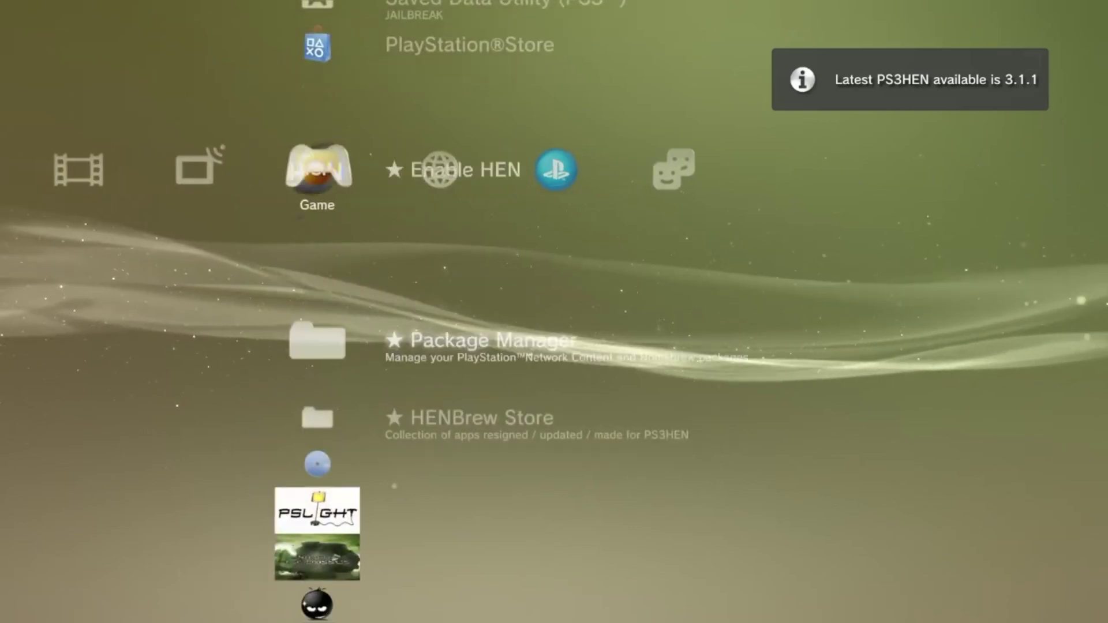
{"action": "key", "text": "Down"}
{"action": "key", "text": "Return"}
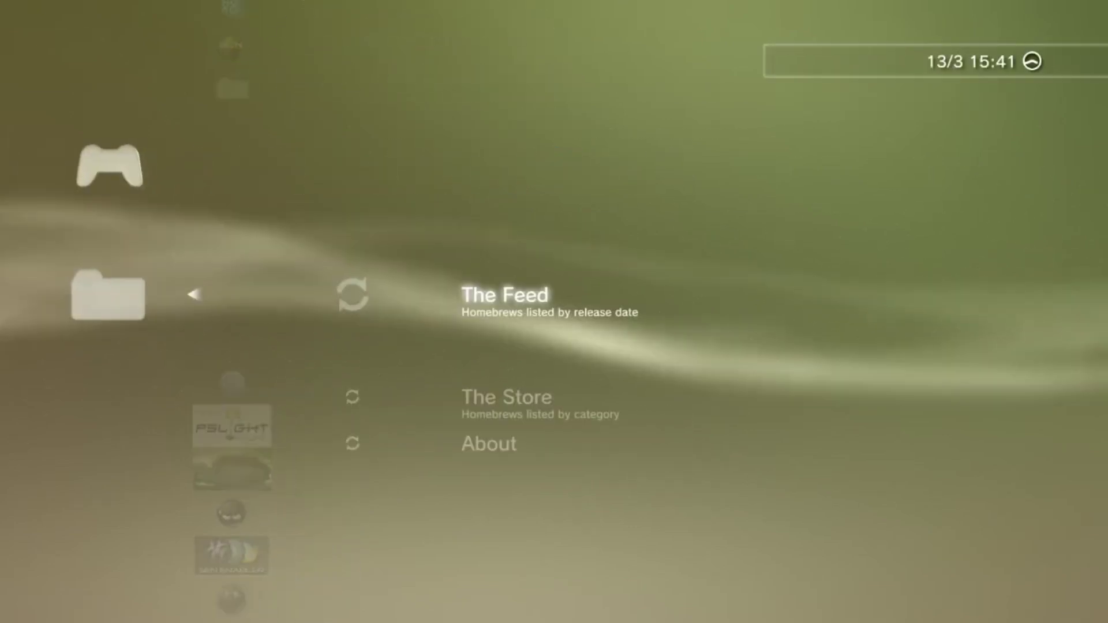
{"action": "key", "text": "Escape"}
Go to the Settings category and open System Settings.
{"action": "key", "text": "Left"}
{"action": "key", "text": "Left"}
{"action": "key", "text": "Left"}
{"action": "key", "text": "Left"}
{"action": "key", "text": "Left"}
{"action": "key", "text": "Left"}
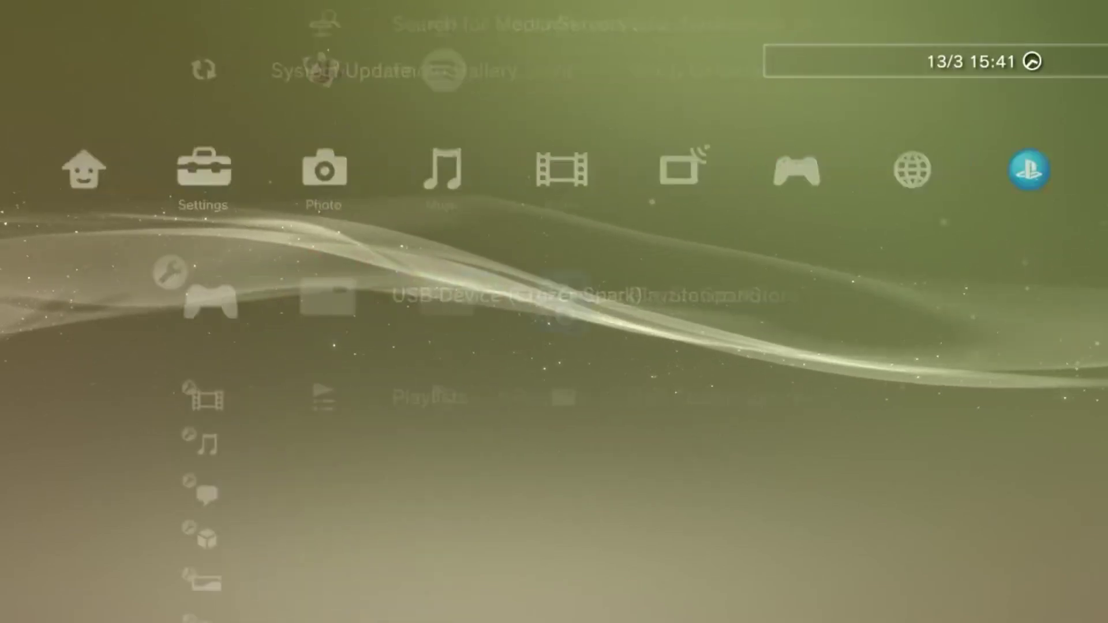
{"action": "key", "text": "Right"}
{"action": "key", "text": "Down"}
{"action": "key", "text": "Down"}
{"action": "key", "text": "Down"}
{"action": "key", "text": "Down"}
{"action": "key", "text": "Down"}
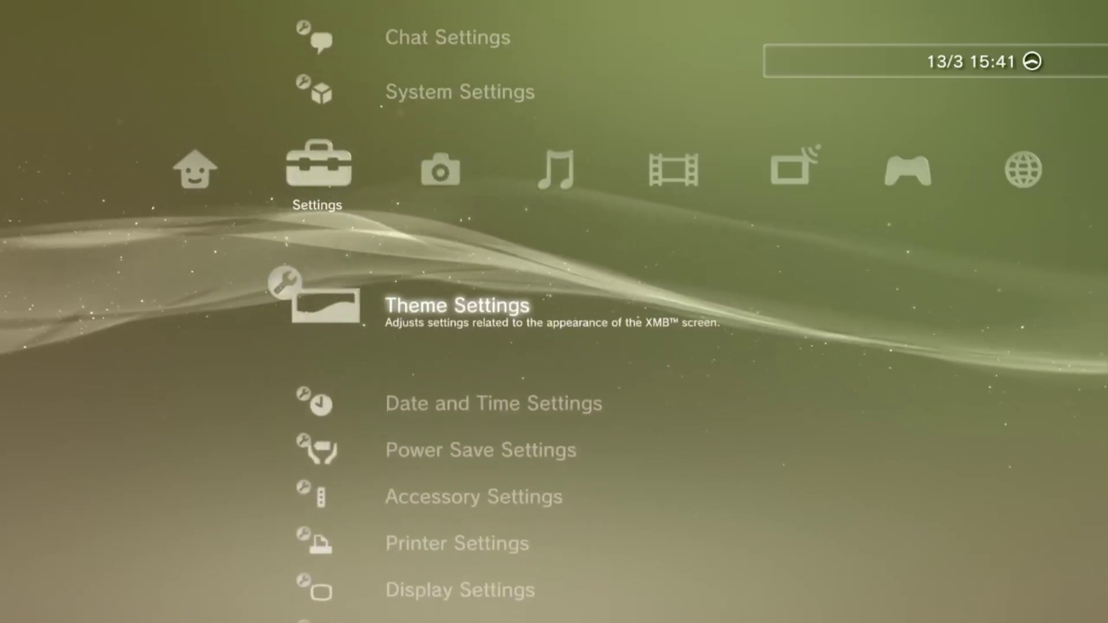
{"action": "key", "text": "Up"}
{"action": "key", "text": "Return"}
Look through the System Settings options from the start of the list past System Name and System Language.
{"action": "key", "text": "Down"}
{"action": "key", "text": "Down"}
{"action": "key", "text": "Down"}
{"action": "key", "text": "Down"}
{"action": "key", "text": "Down"}
{"action": "key", "text": "Down"}
{"action": "key", "text": "Down"}
{"action": "key", "text": "Down"}
{"action": "key", "text": "Down"}
{"action": "key", "text": "Down"}
{"action": "key", "text": "Down"}
{"action": "key", "text": "Down"}
{"action": "key", "text": "Down"}
{"action": "key", "text": "Down"}
{"action": "key", "text": "Down"}
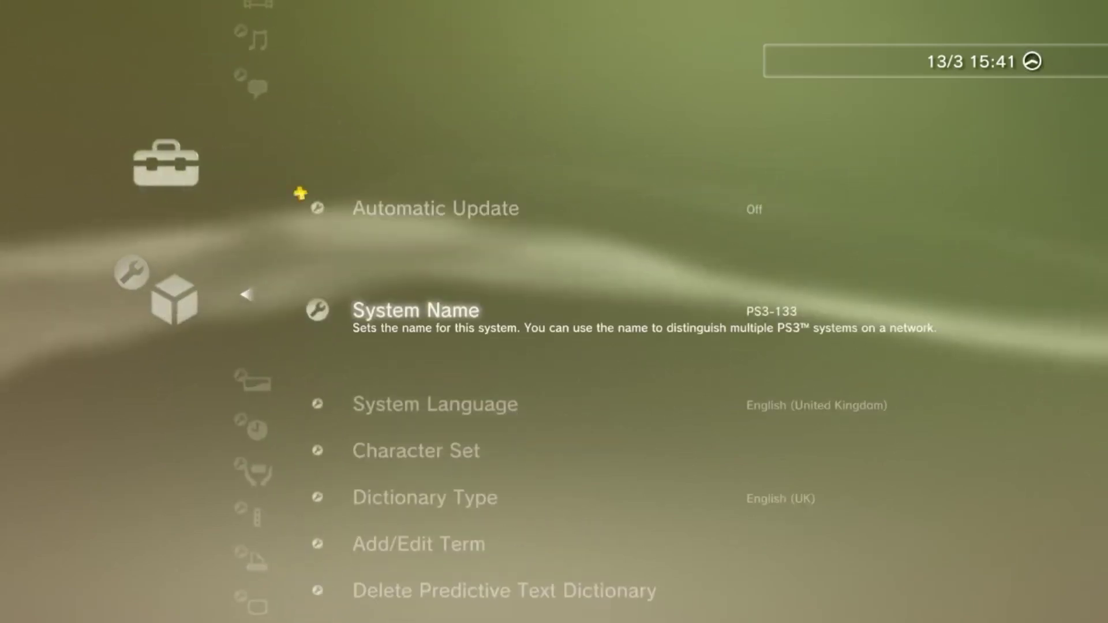
{"action": "key", "text": "Down"}
{"action": "key", "text": "Down"}
{"action": "key", "text": "Down"}
{"action": "key", "text": "Down"}
{"action": "key", "text": "Down"}
{"action": "key", "text": "Down"}
{"action": "key", "text": "Down"}
{"action": "key", "text": "Down"}
{"action": "key", "text": "Down"}
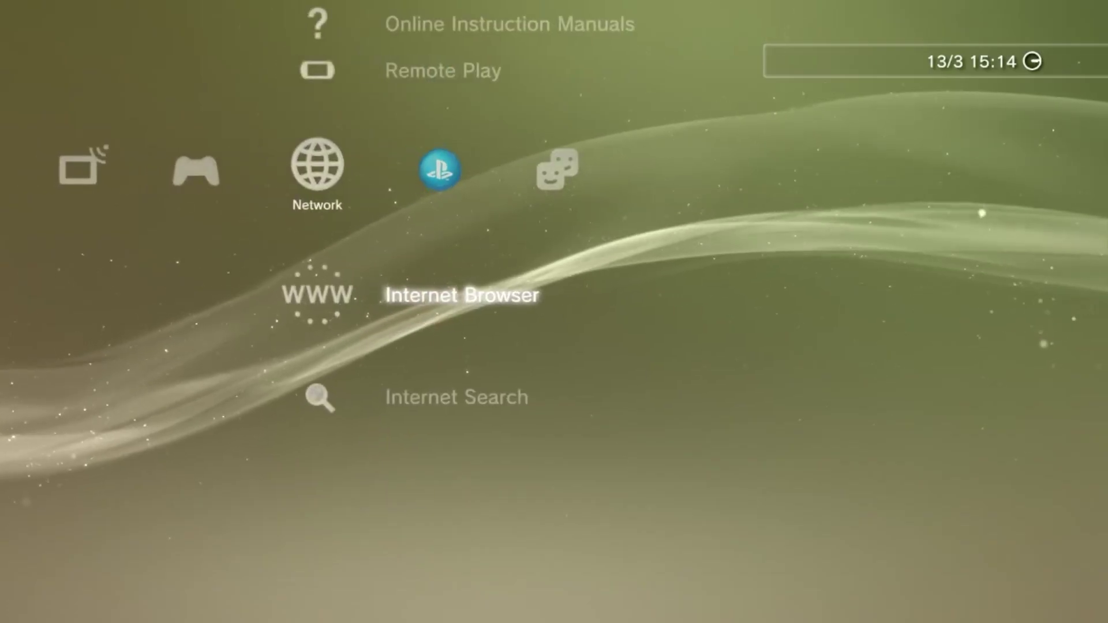
Start a System Update via Storage Media from Settings and confirm the 4.90.1 HFW data on the USB device.
{"action": "key", "text": "Left"}
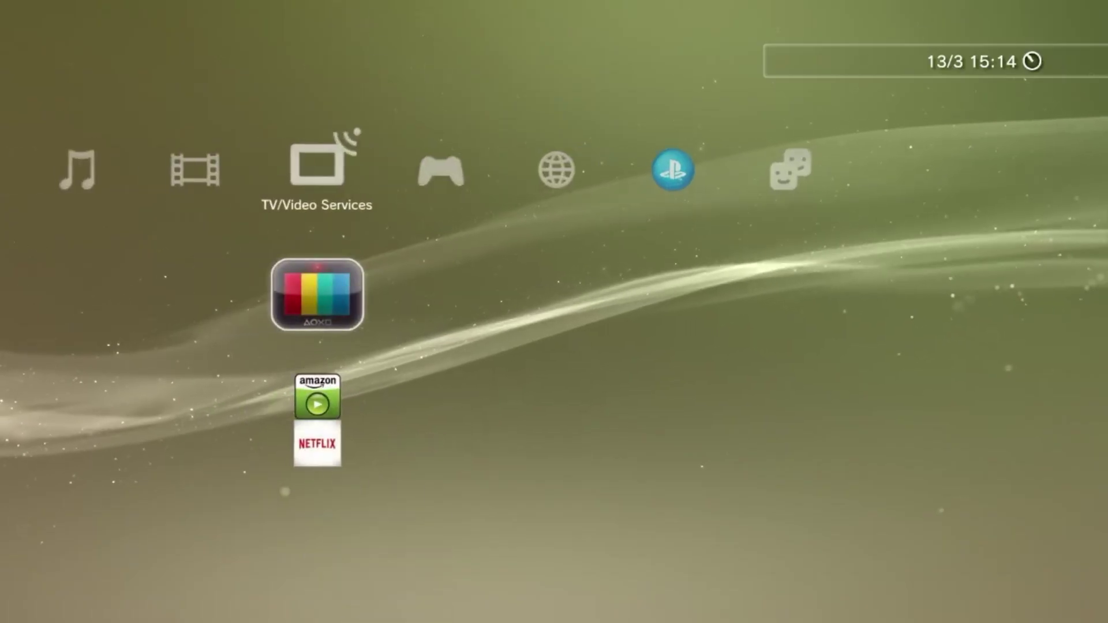
{"action": "key", "text": "Left"}
{"action": "key", "text": "Left"}
{"action": "key", "text": "Left"}
{"action": "key", "text": "Left"}
{"action": "key", "text": "Left"}
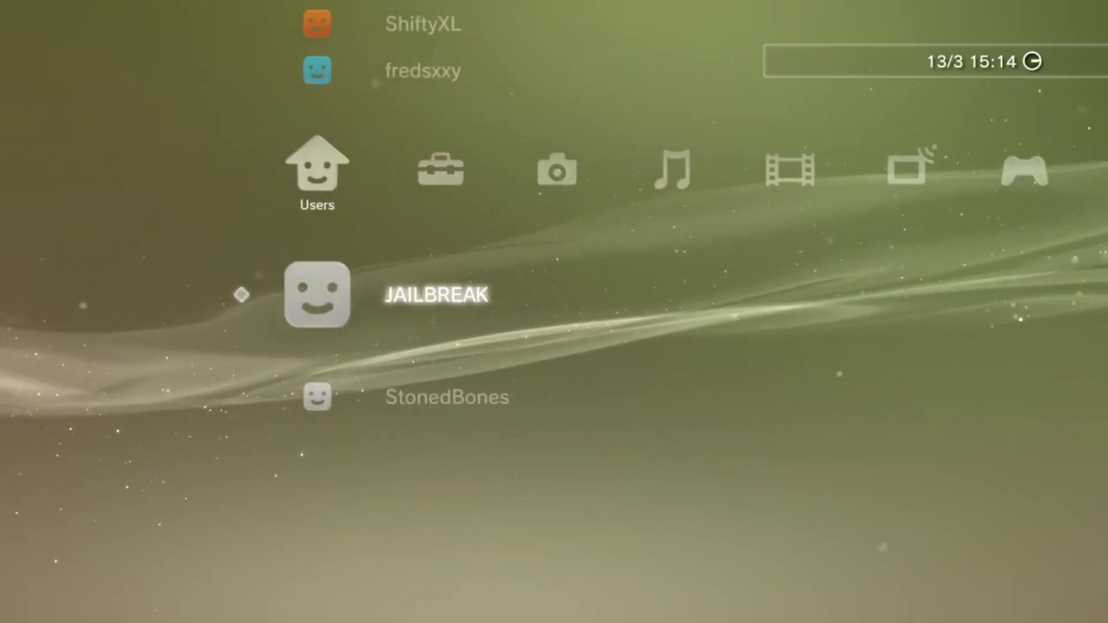
{"action": "key", "text": "Right"}
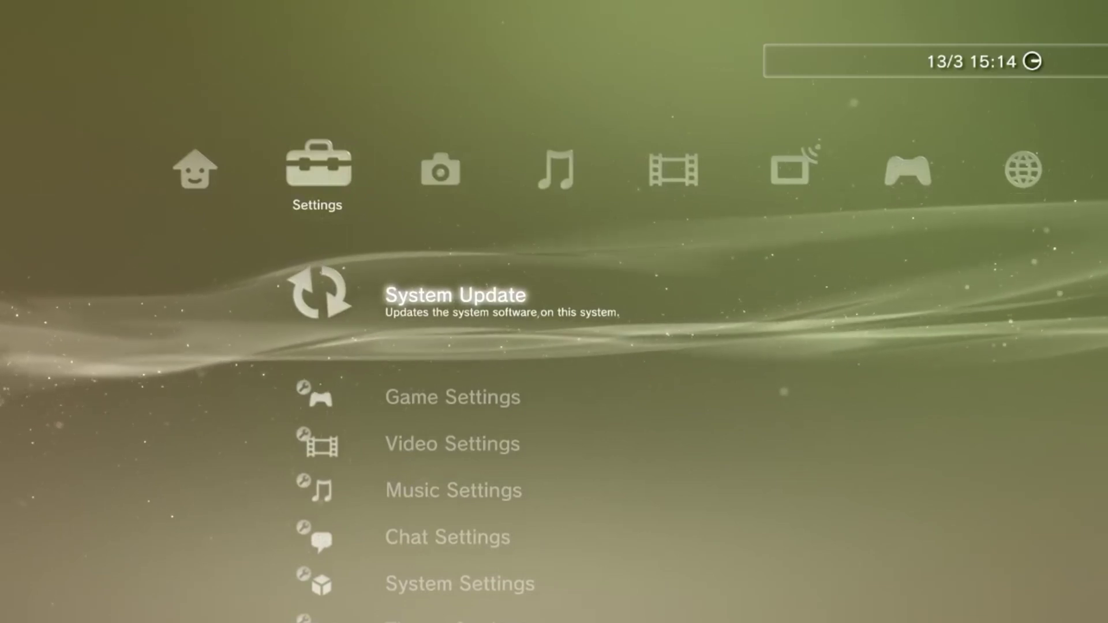
{"action": "key", "text": "Return"}
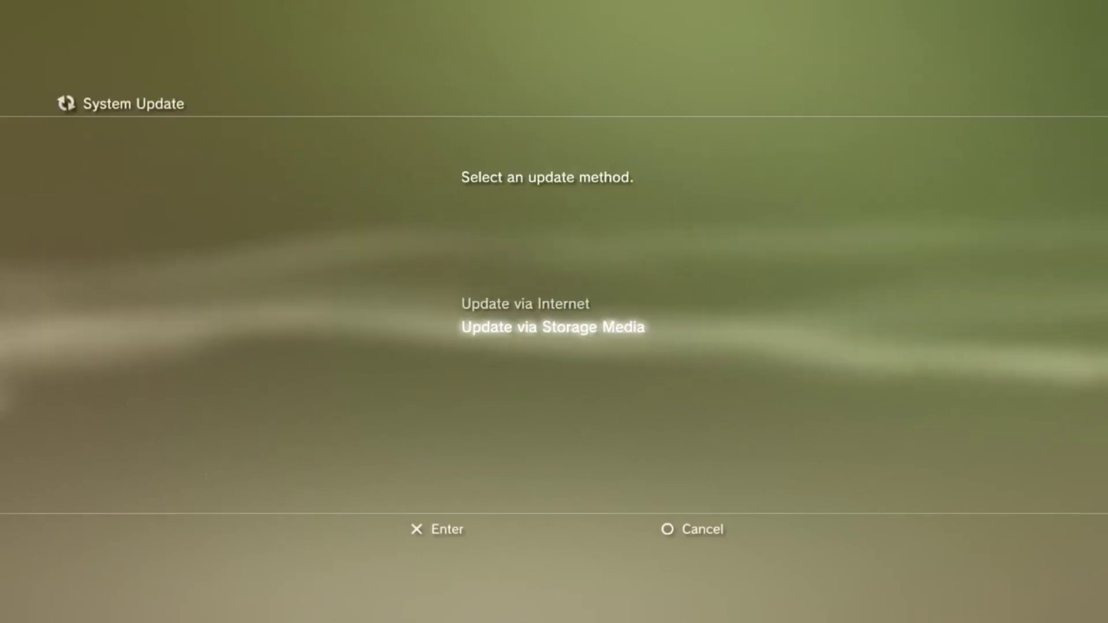
{"action": "key", "text": "Return"}
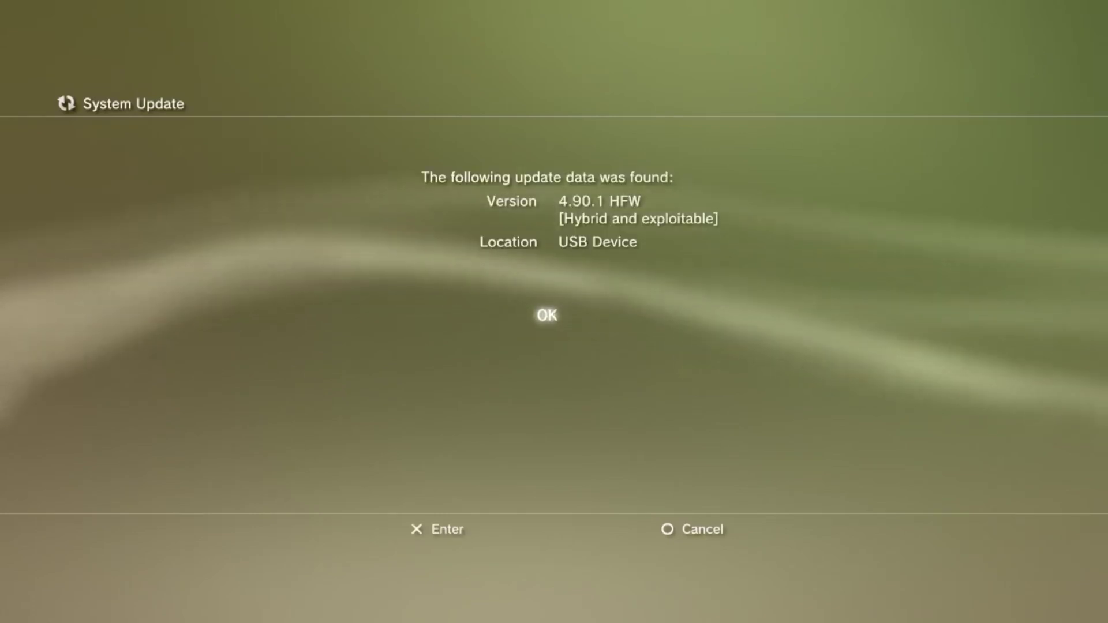
{"action": "key", "text": "Return"}
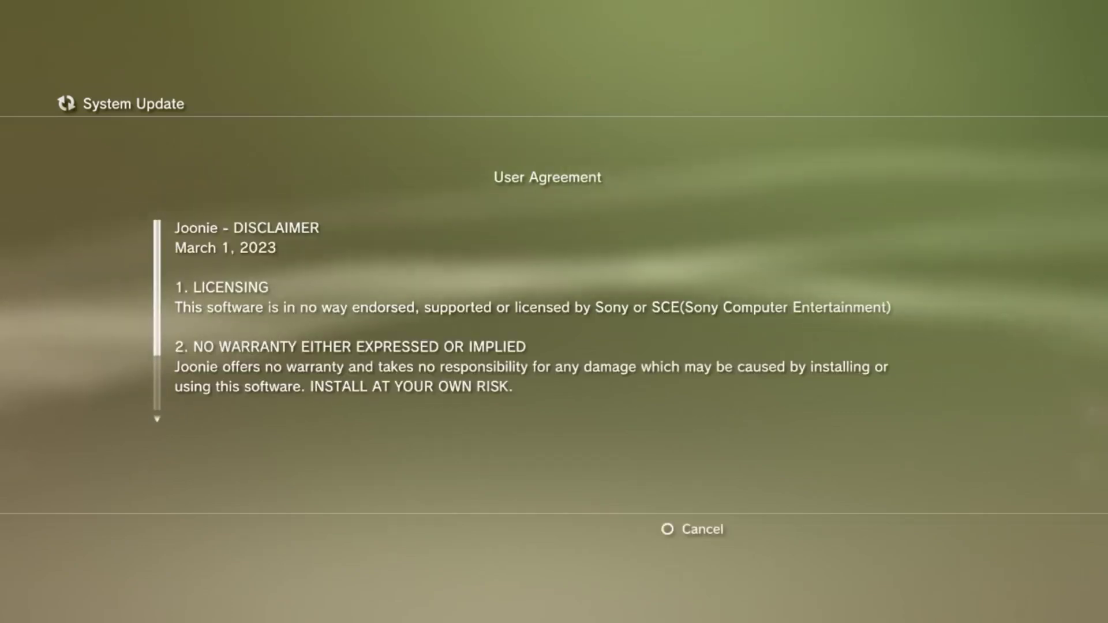
Accept the User Agreement and start the 4.90.1 HFW update without automatic shutdown after the update.
{"action": "key", "text": "Return"}
{"action": "key", "text": "Down"}
{"action": "key", "text": "Return"}
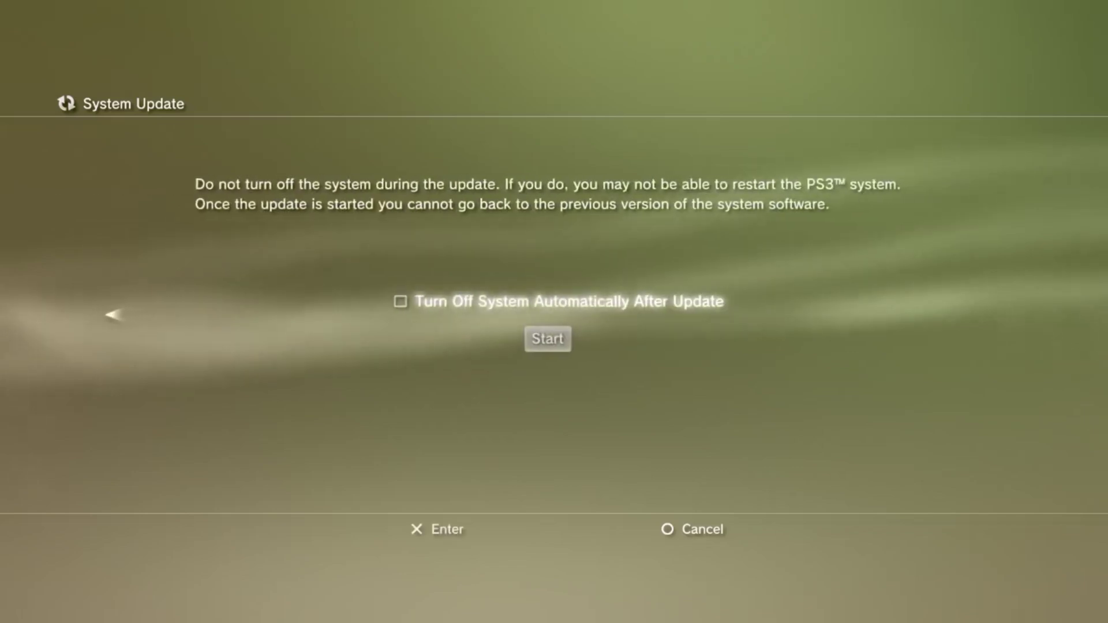
{"action": "key", "text": "Return"}
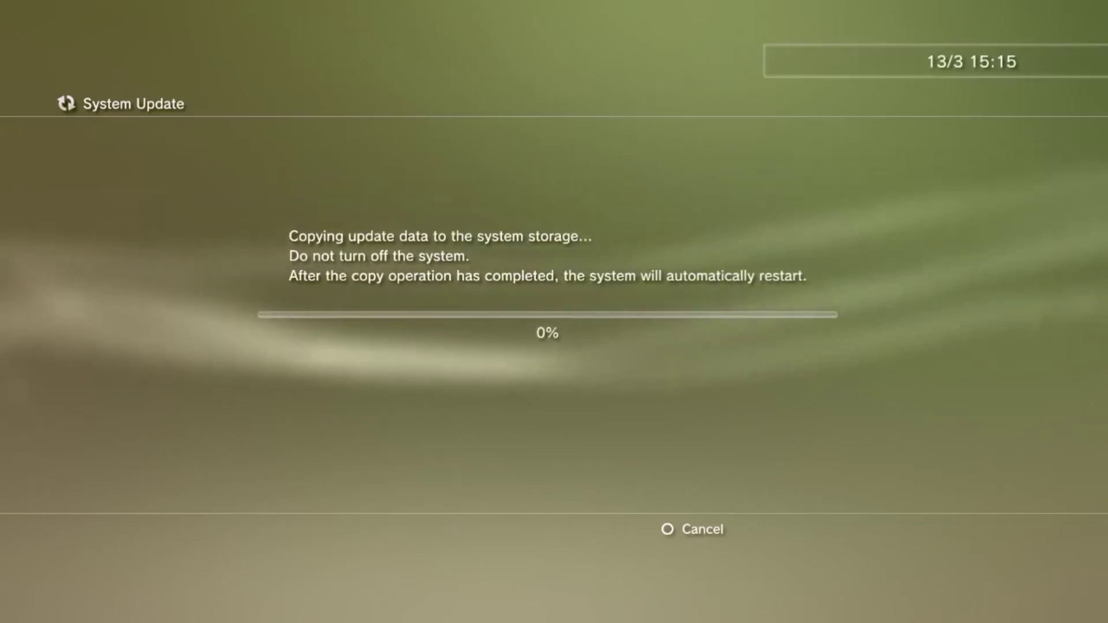